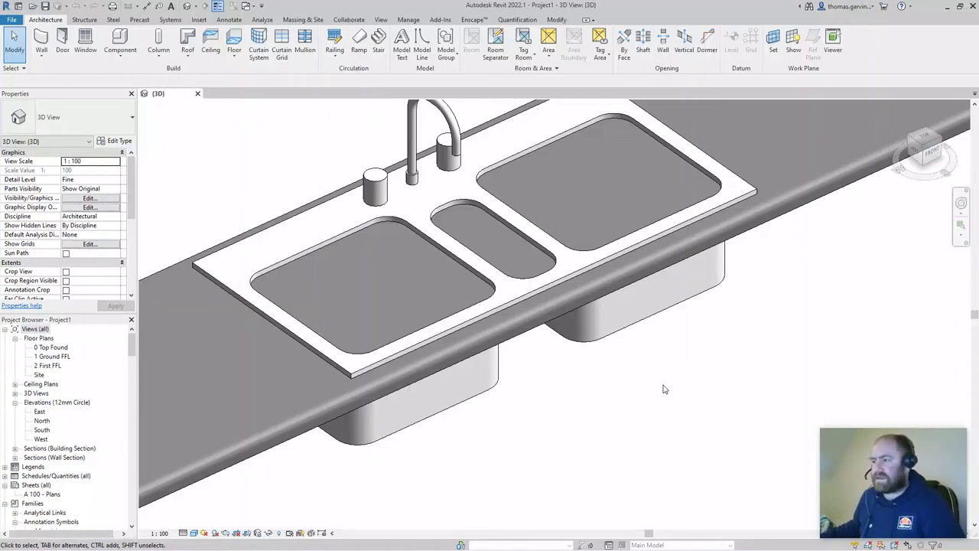
Open the three-bowl kitchen sink set in the worktop for editing in the Family Editor.
scroll(620, 386, down, 3)
scroll(528, 302, up, 3)
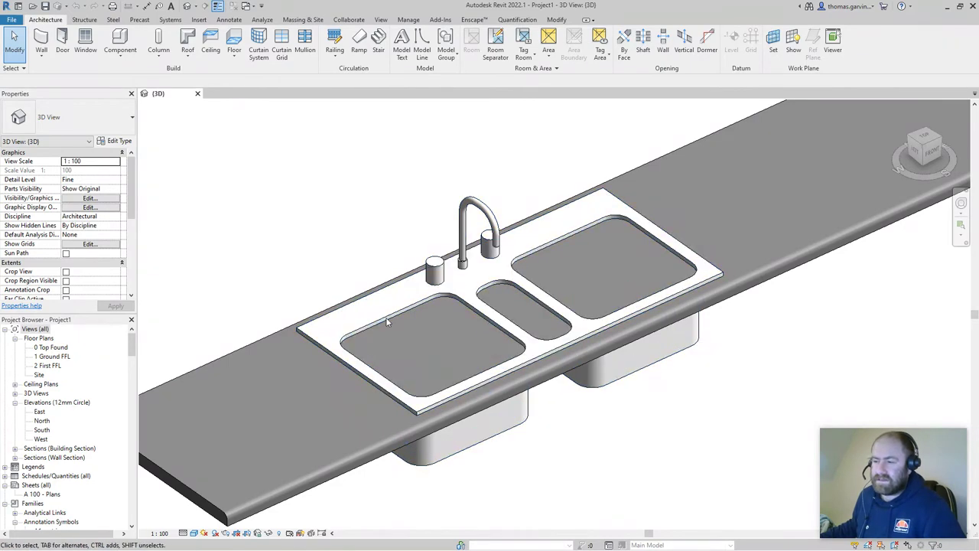
shift+middle_drag(539, 344, 604, 350)
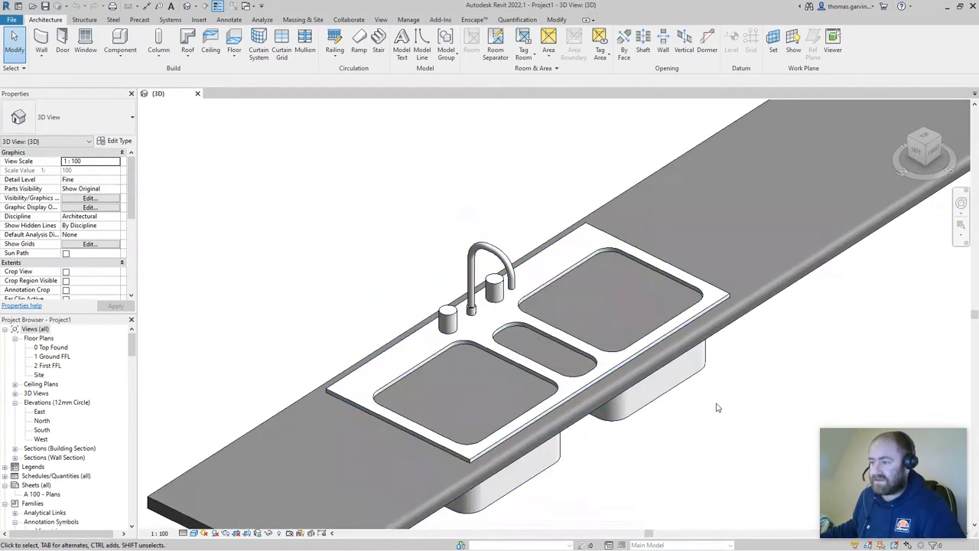
middle_drag(716, 409, 712, 300)
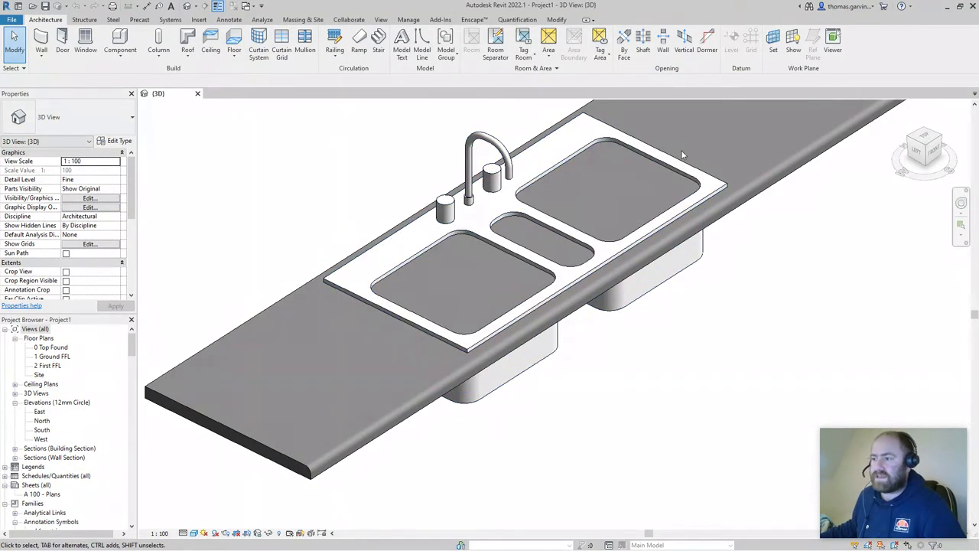
scroll(758, 234, down, 2)
shift+middle_drag(758, 234, 740, 311)
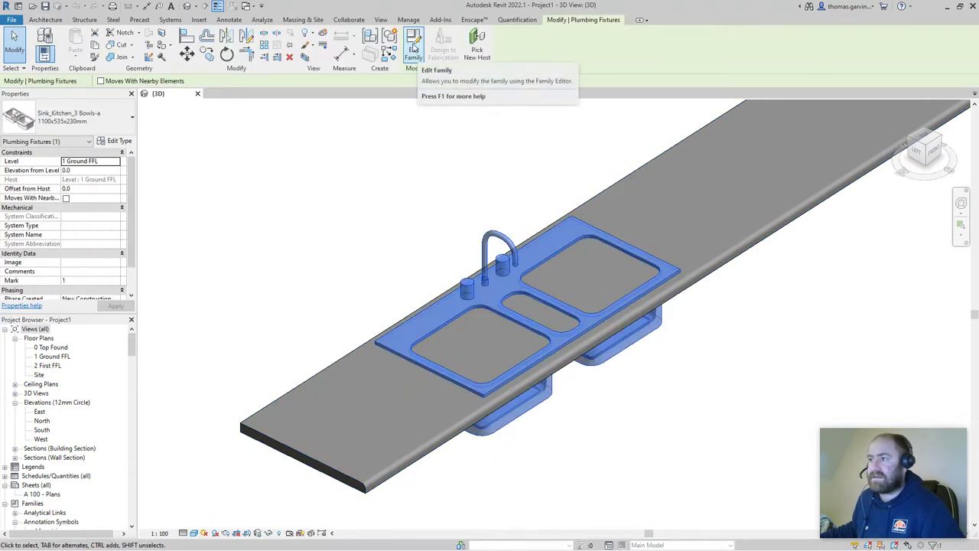
click(413, 48)
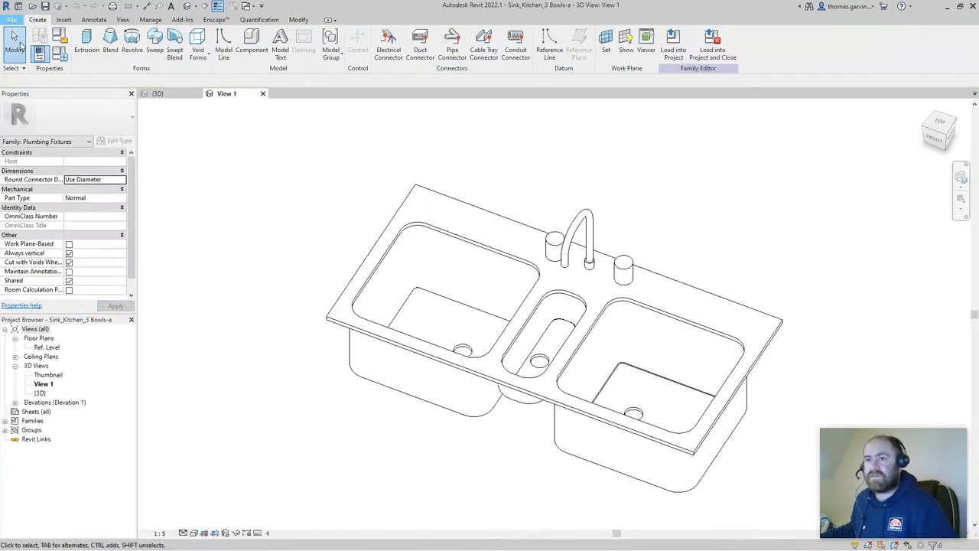
Create a new family from the Metric Generic Model face based template.
click(11, 19)
mouse_move(34, 58)
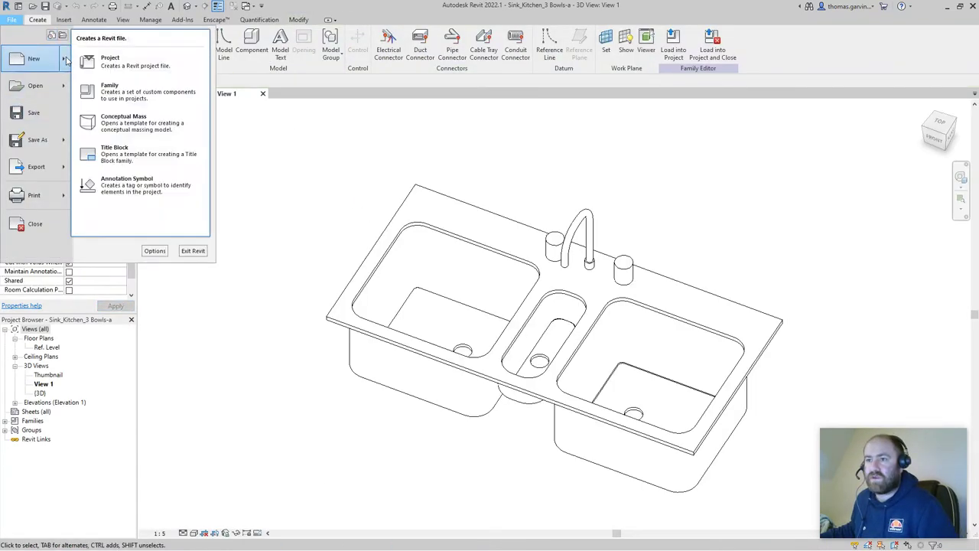
click(130, 92)
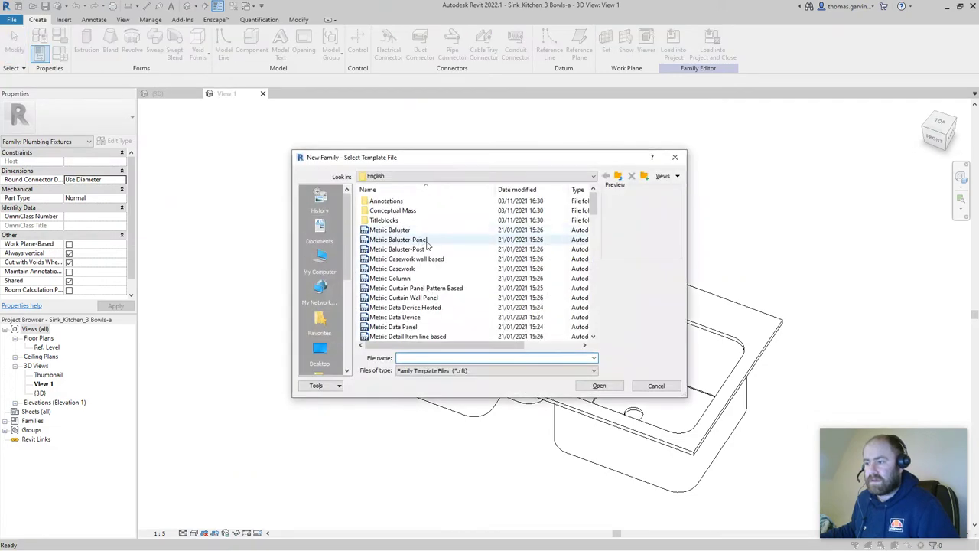
scroll(443, 260, down, 6)
scroll(443, 272, down, 2)
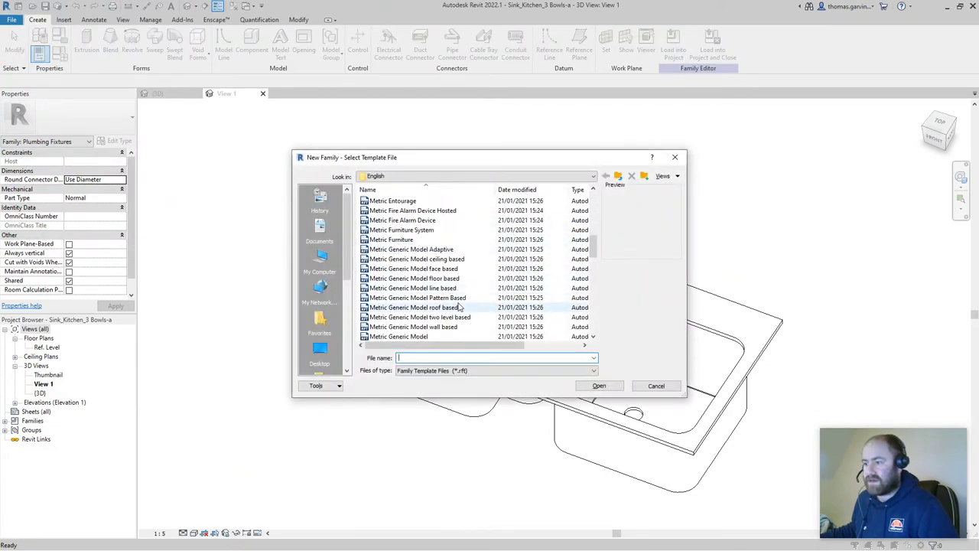
click(451, 268)
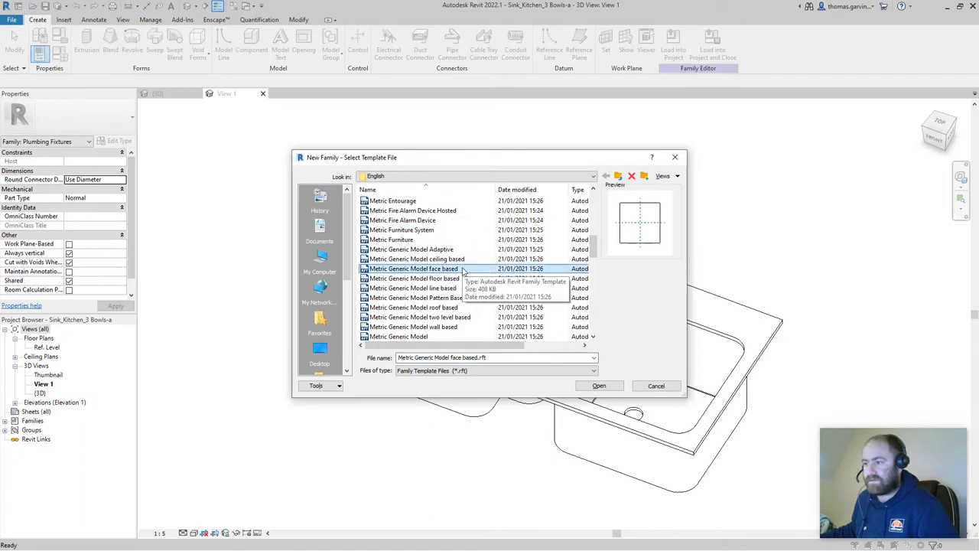
click(451, 270)
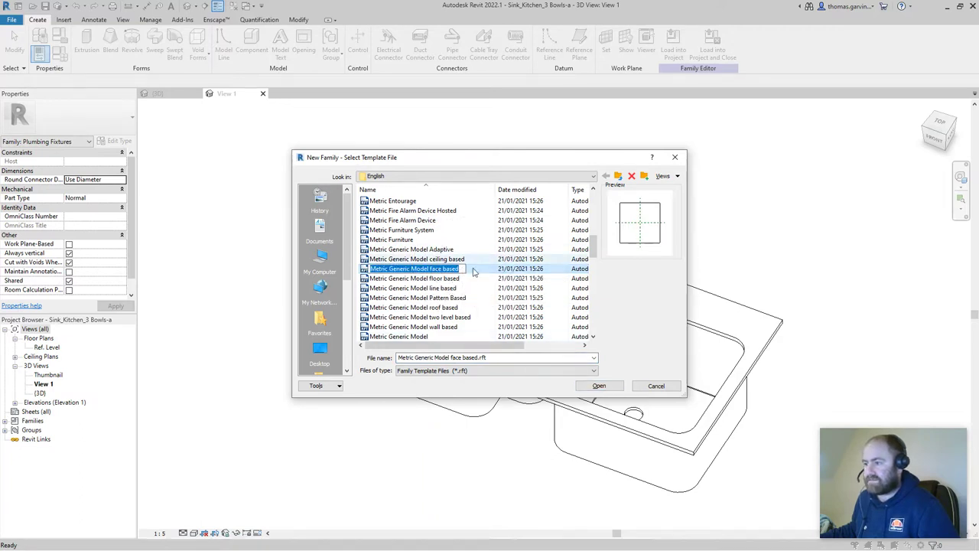
click(473, 273)
double_click(469, 272)
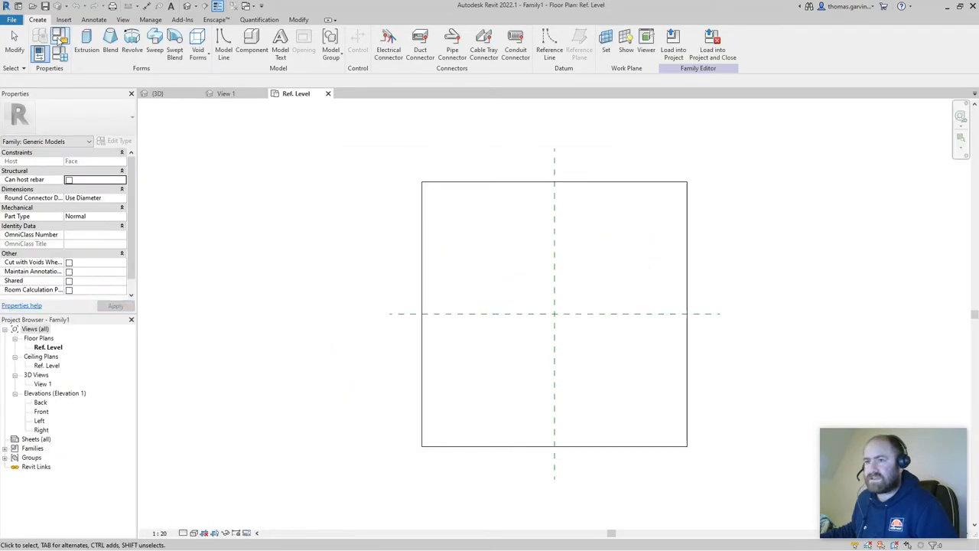
Save the new family as Family1 in the 02Mar22 subfolder of Dropbox's 0 TG-AT Miscellaneous folder.
click(12, 21)
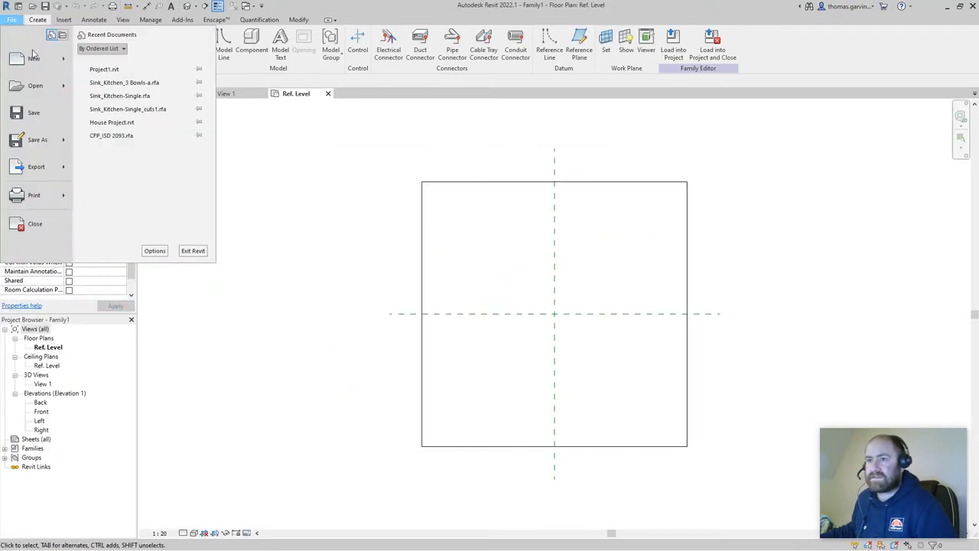
mouse_move(61, 145)
click(146, 136)
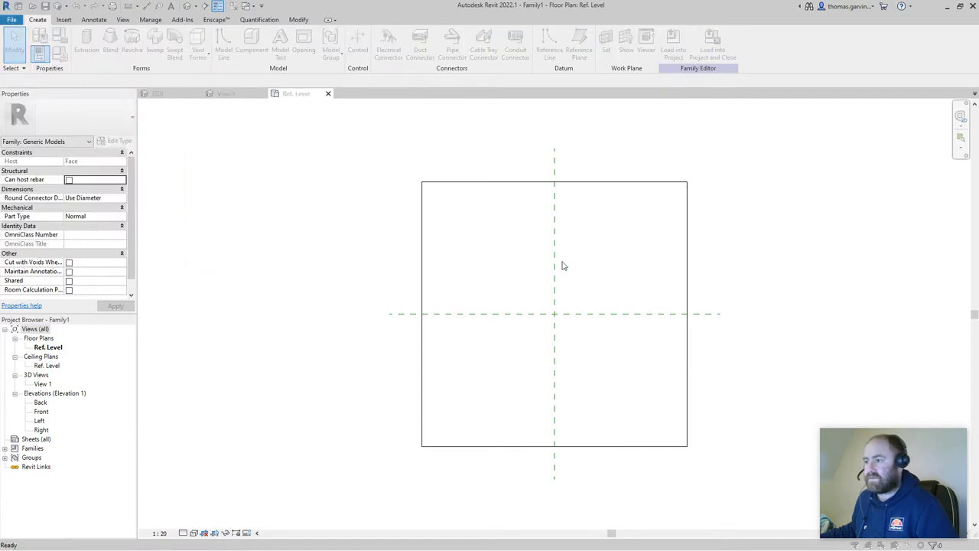
click(396, 106)
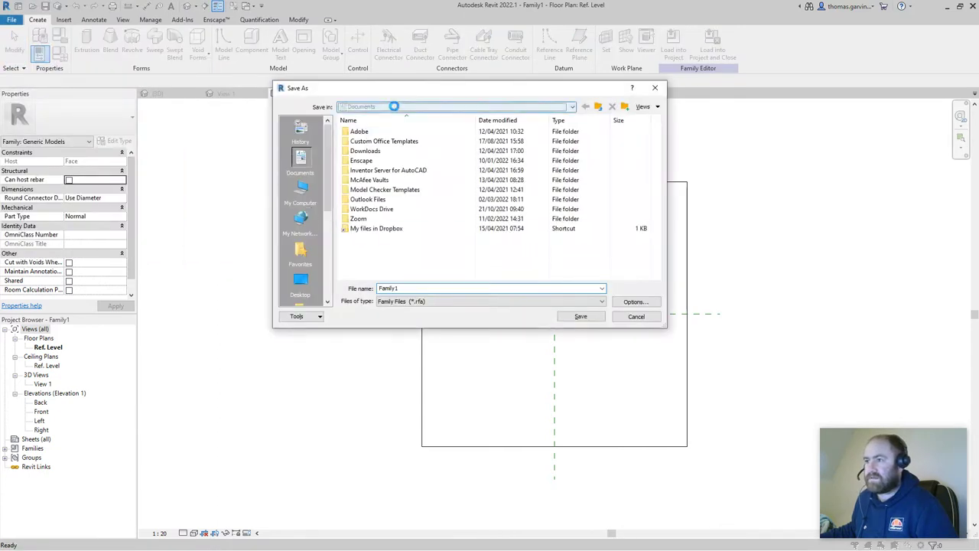
click(393, 238)
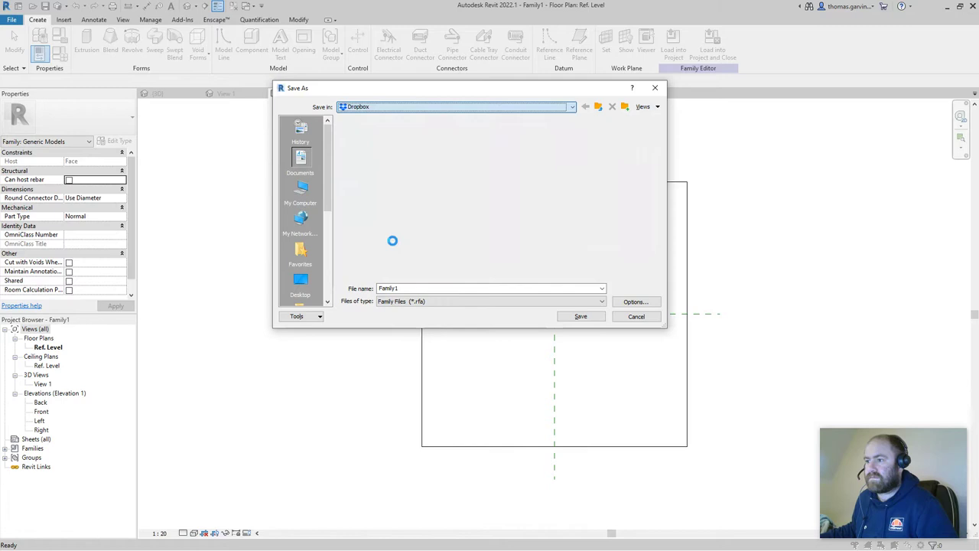
double_click(374, 210)
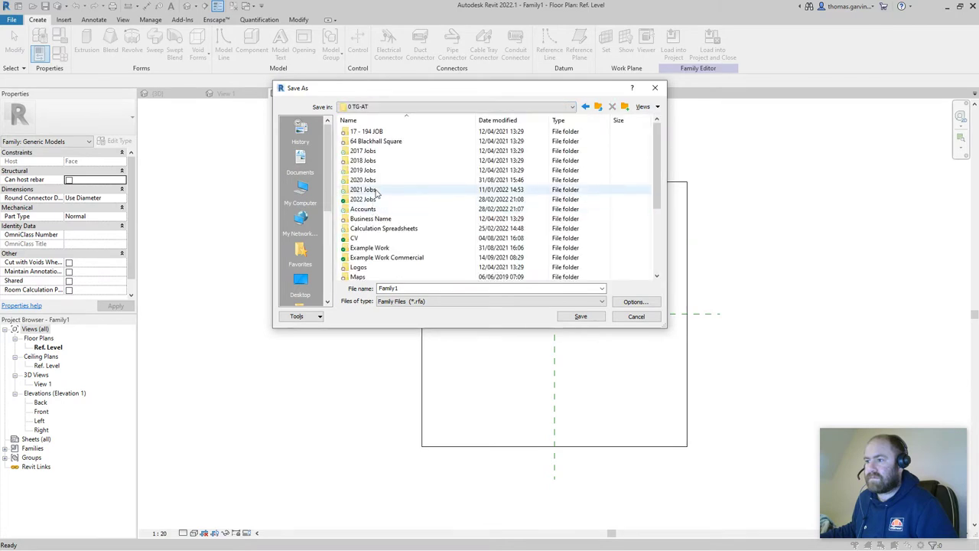
scroll(389, 259, down, 3)
scroll(389, 262, down, 1)
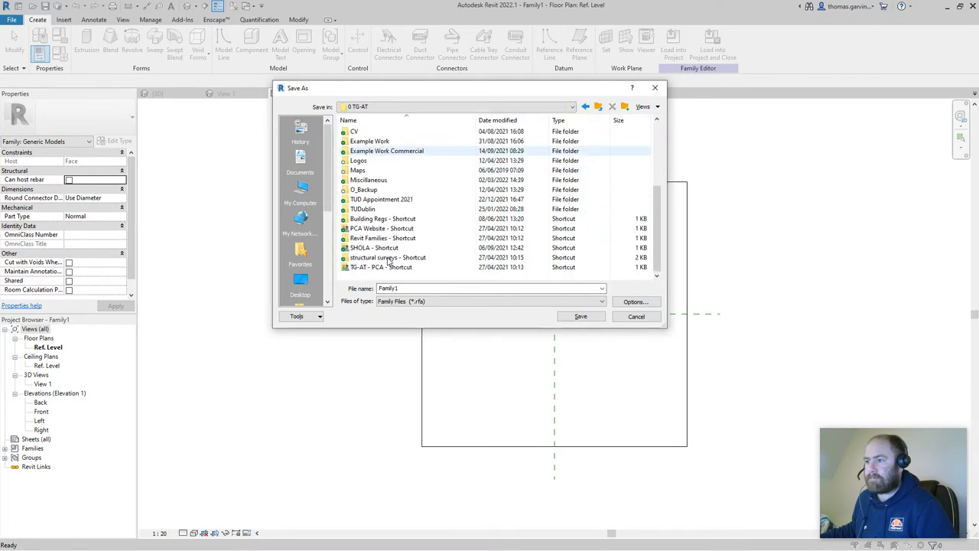
scroll(389, 256, up, 4)
scroll(386, 252, down, 1)
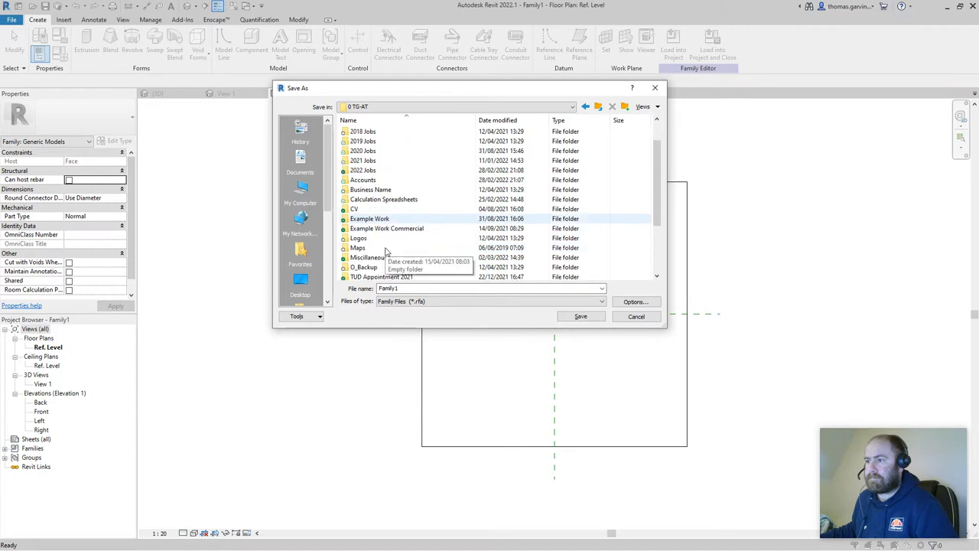
double_click(368, 258)
double_click(380, 141)
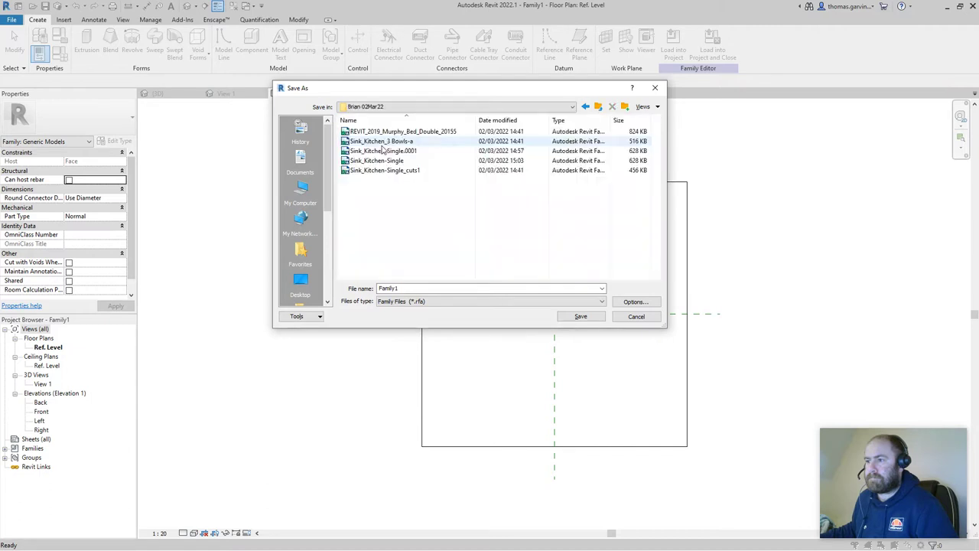
click(579, 317)
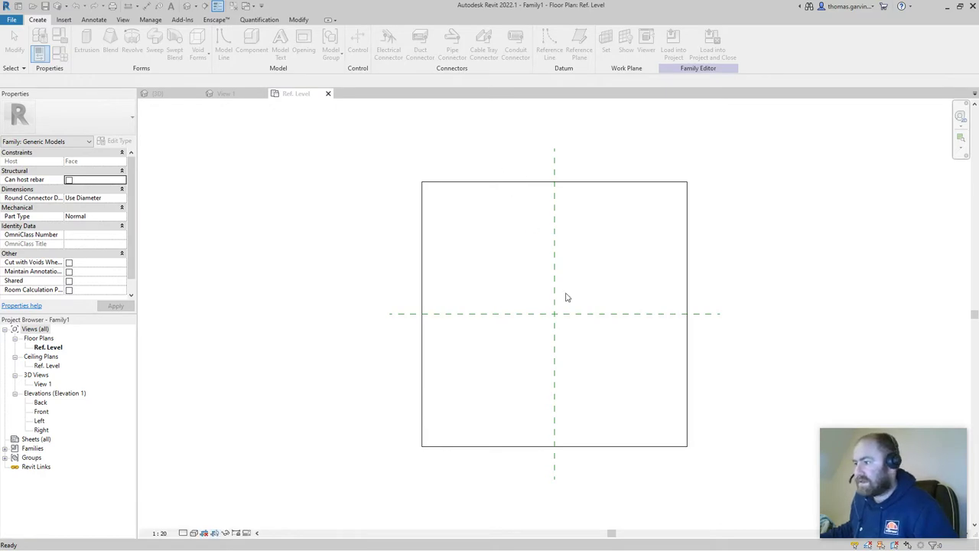
Load the Sink_Kitchen_3 Bowls-a family into Family1.rfa only and close the sink family without saving changes.
click(226, 93)
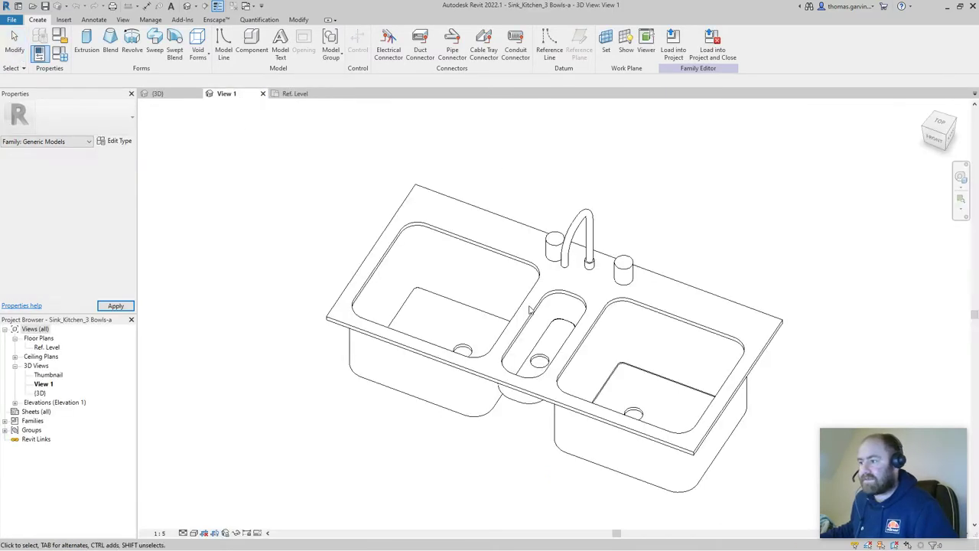
shift+middle_drag(436, 350, 581, 321)
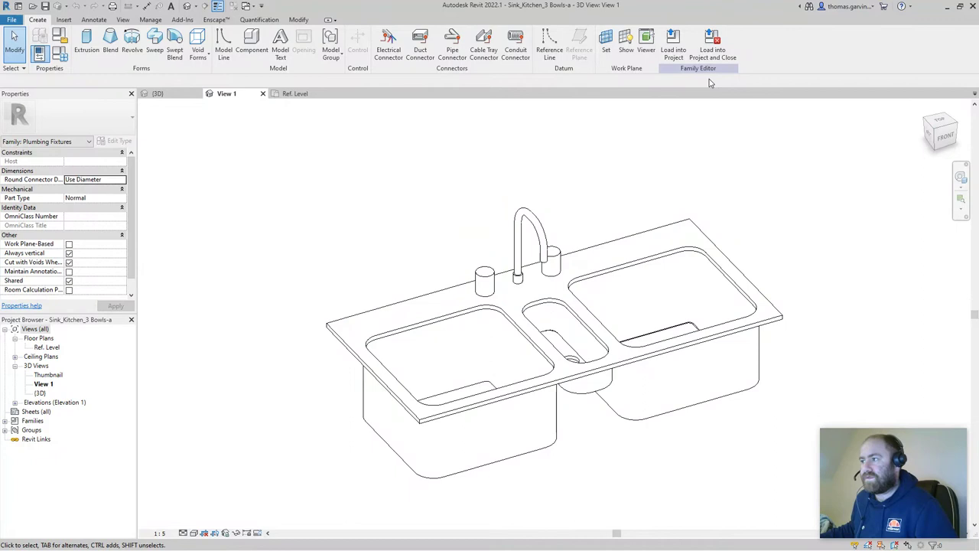
click(721, 44)
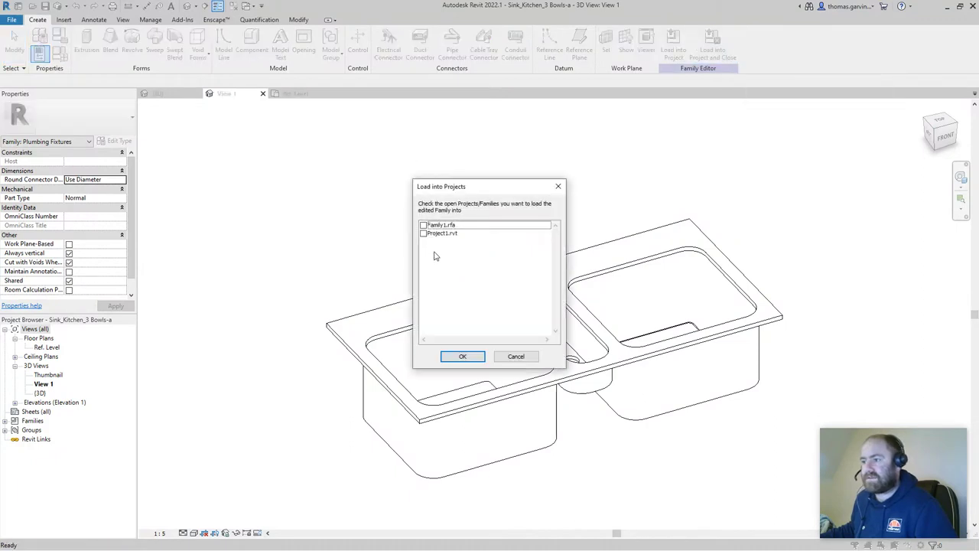
click(423, 226)
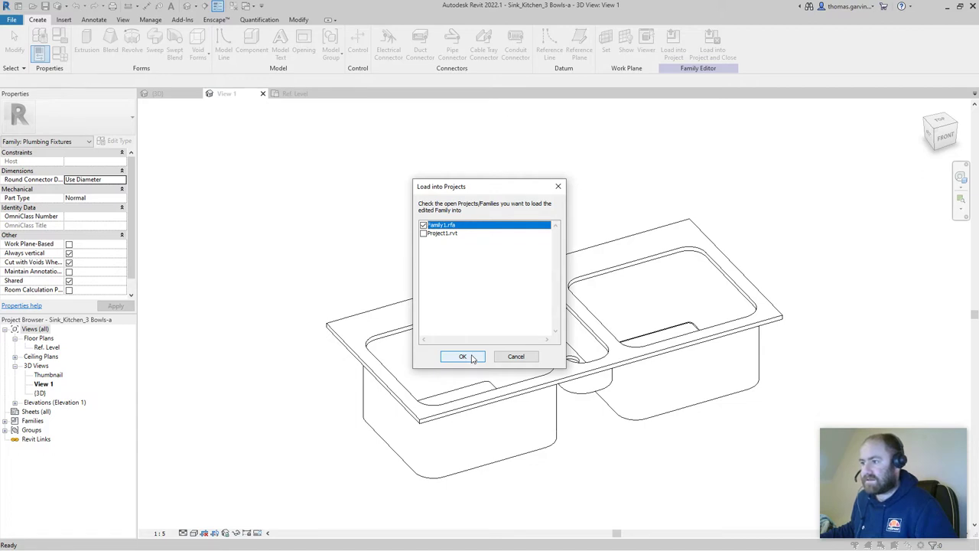
click(463, 356)
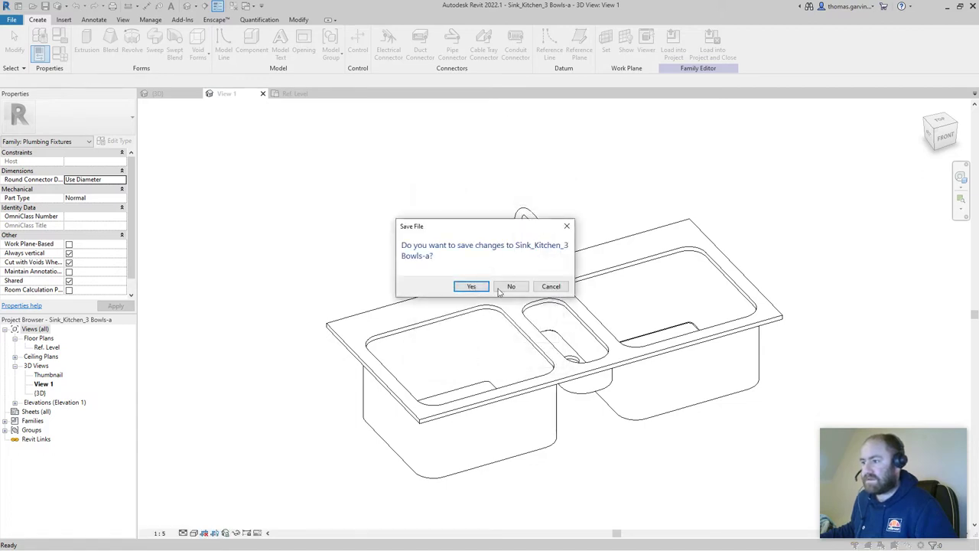
click(511, 287)
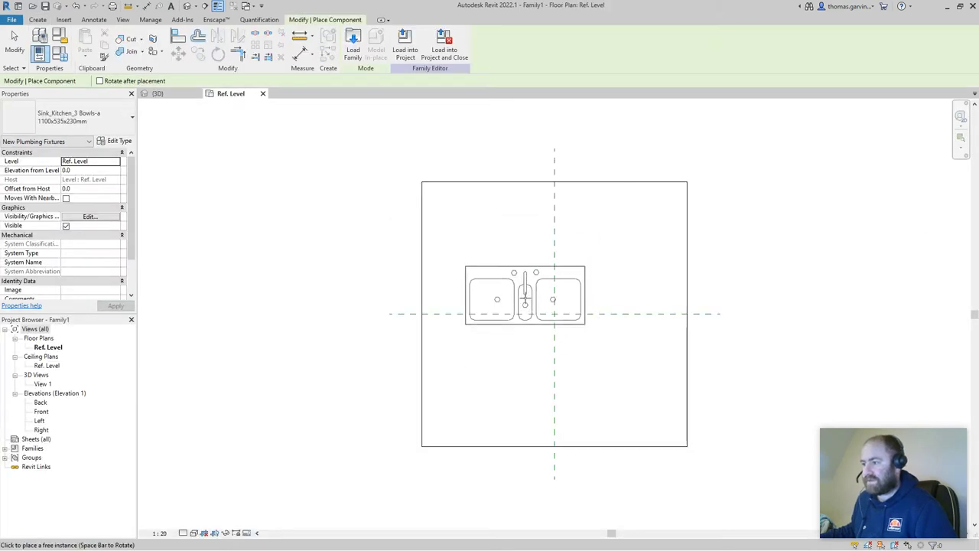
Place one instance of the sink on the host face, just behind the intersection of the reference planes.
click(524, 275)
scroll(661, 367, up, 2)
key(Escape)
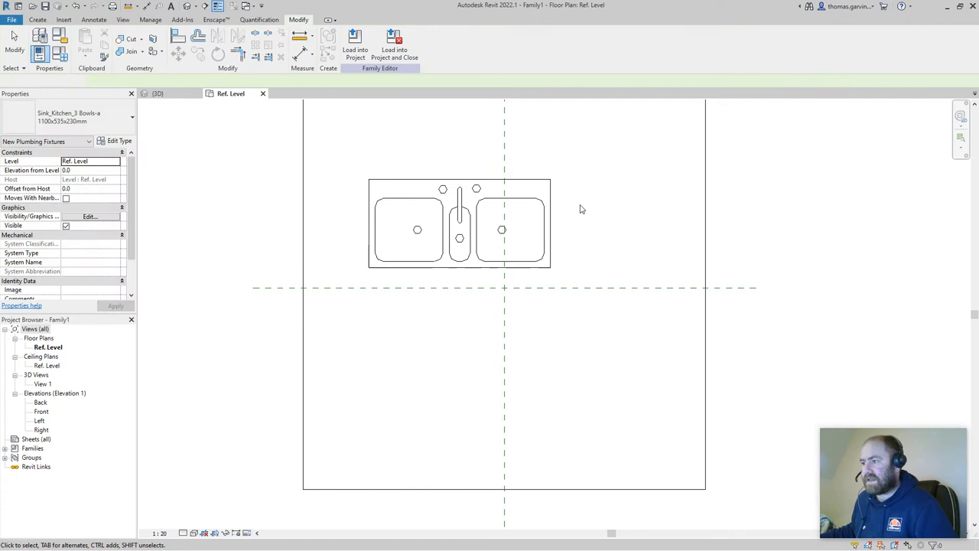
key(Escape)
Align the sink's left-right centre with the vertical reference plane and lock the alignment.
middle_drag(516, 163, 501, 216)
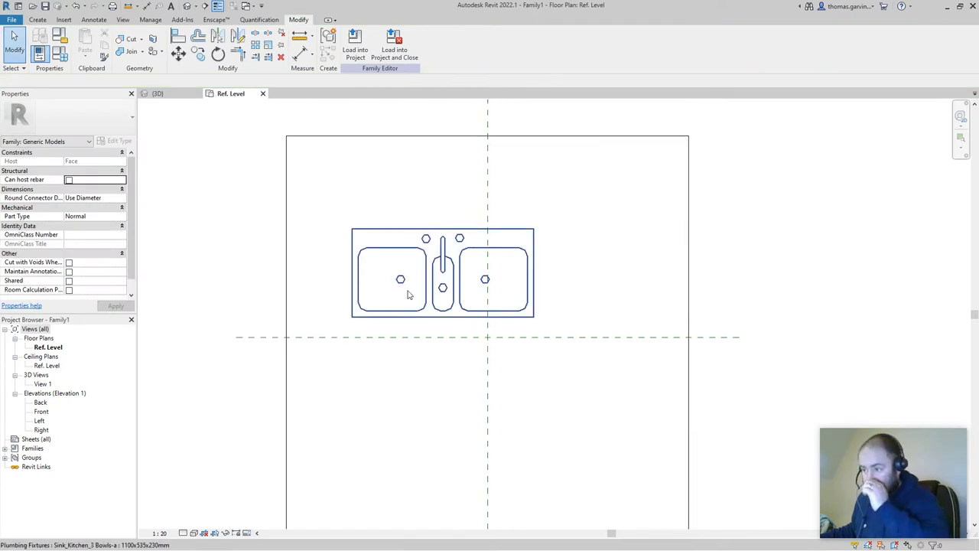
click(179, 37)
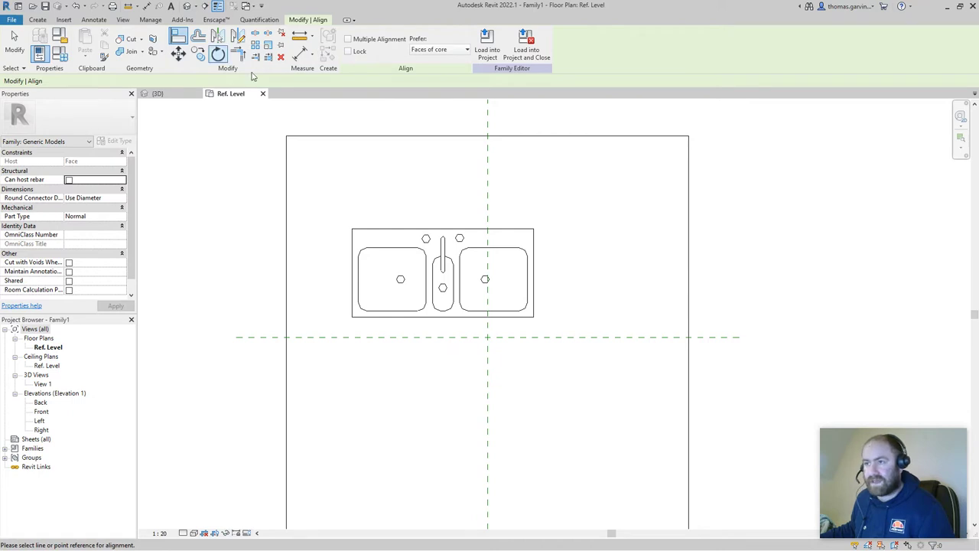
click(488, 200)
click(443, 257)
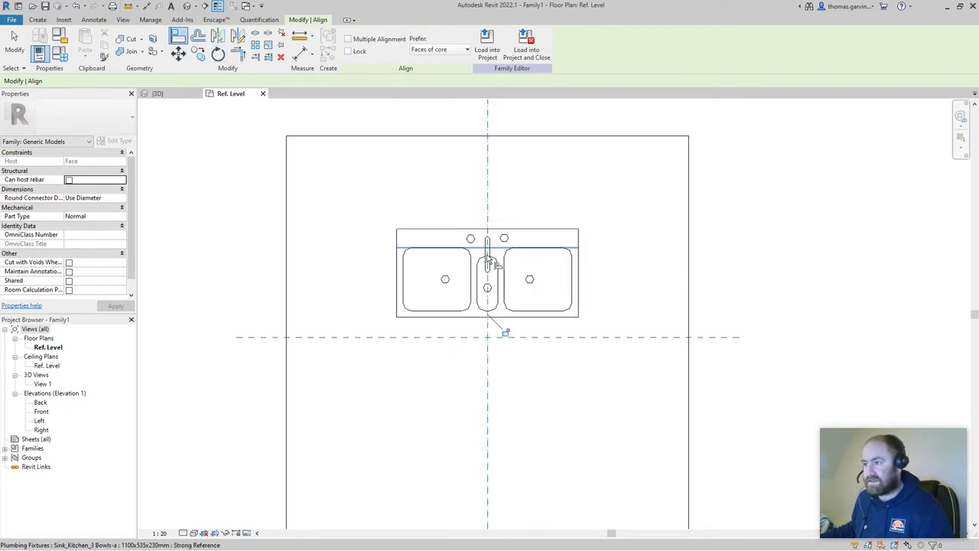
click(504, 336)
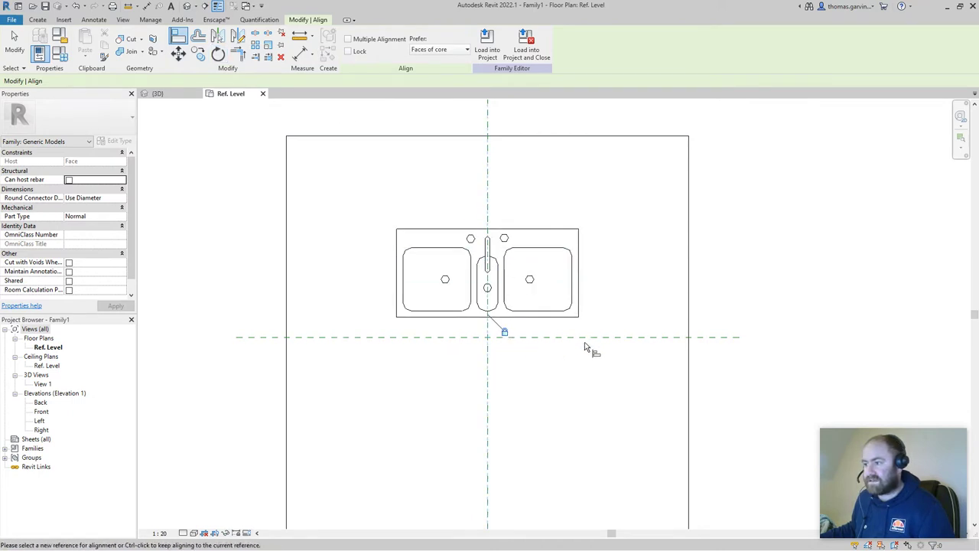
Align the sink's front-back centre with the horizontal reference plane and lock the alignment.
click(555, 283)
middle_drag(613, 365, 607, 262)
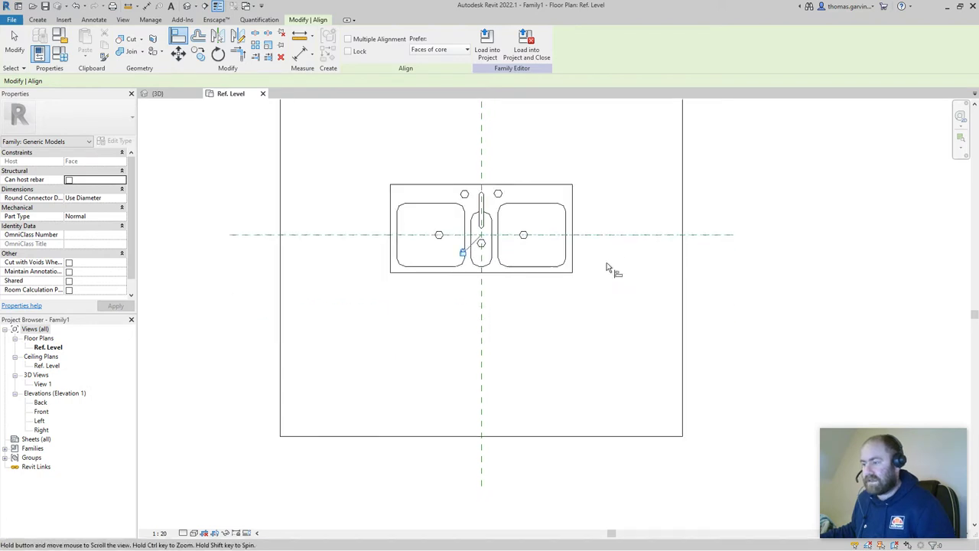
scroll(607, 268, down, 3)
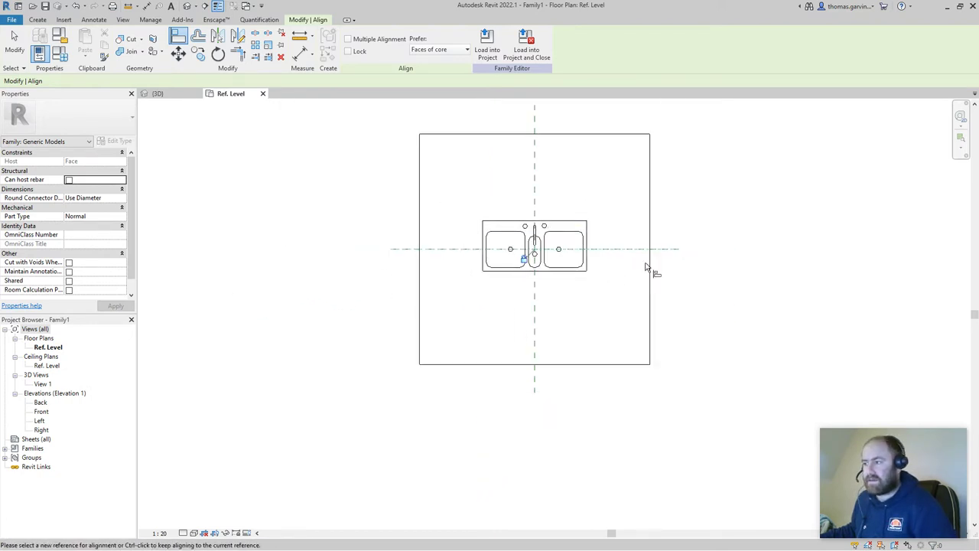
key(Escape)
key(Escape)
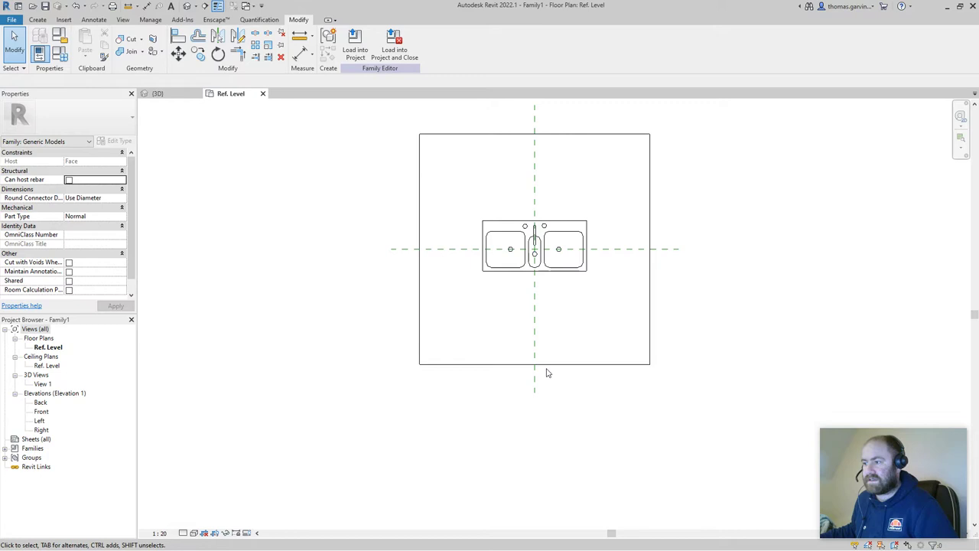
In the Front elevation, align the underside of the sink rim with the Ref. Level reference plane and lock the alignment.
double_click(41, 414)
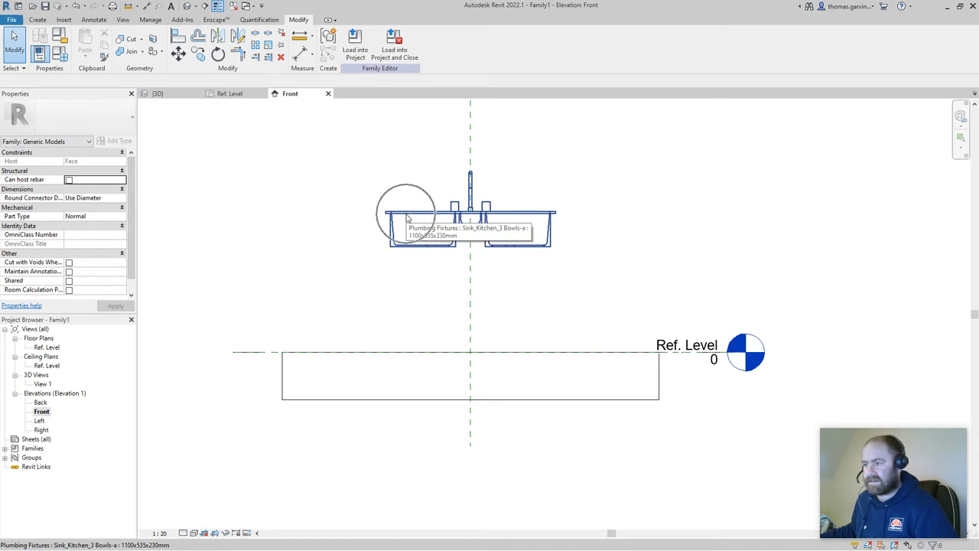
scroll(376, 214, up, 2)
scroll(387, 214, up, 2)
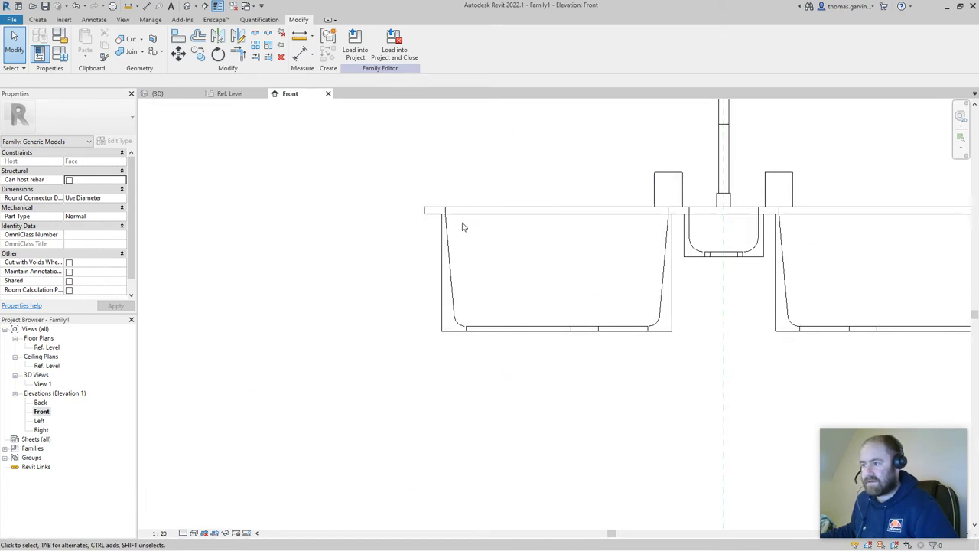
scroll(443, 367, down, 6)
middle_drag(395, 432, 390, 304)
scroll(404, 300, up, 1)
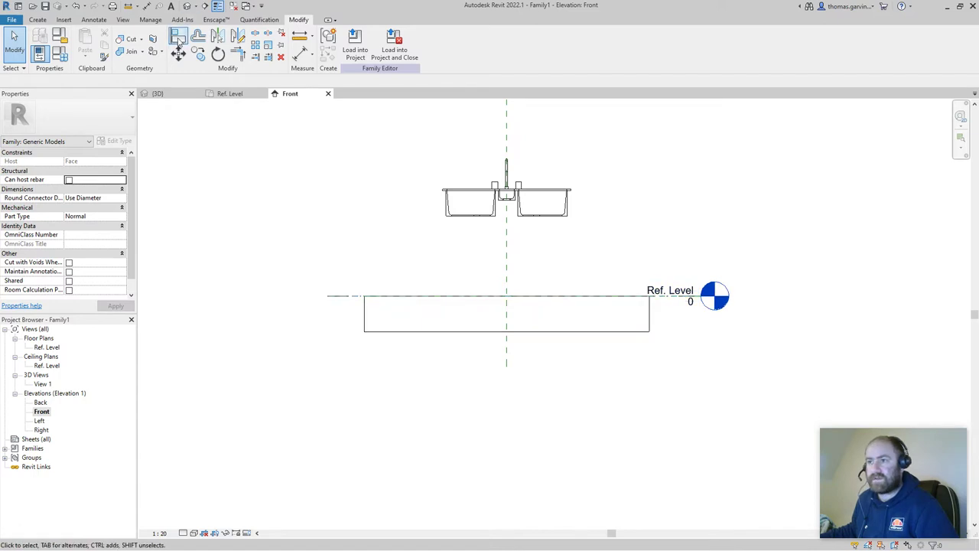
click(177, 38)
click(432, 295)
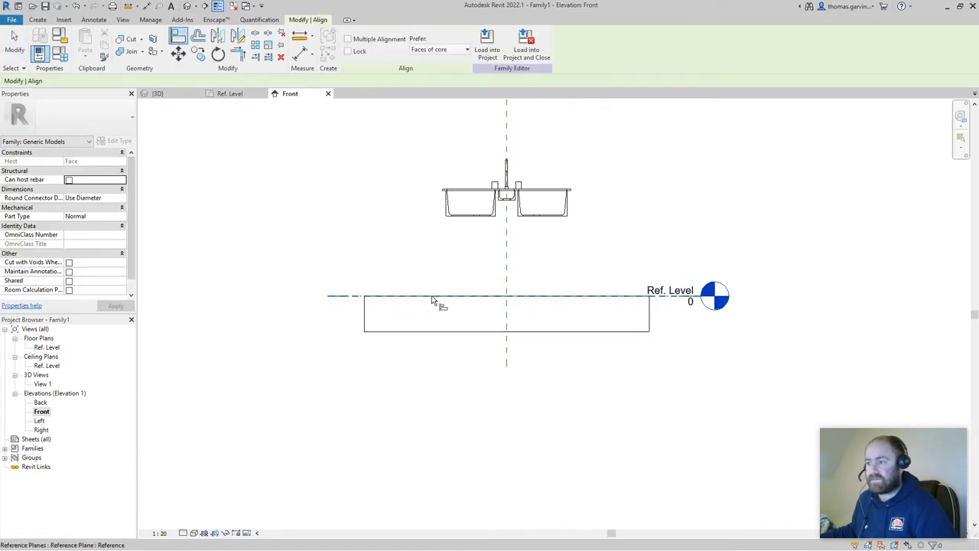
scroll(442, 192, up, 3)
click(457, 191)
scroll(556, 366, down, 1)
middle_drag(550, 422, 445, 250)
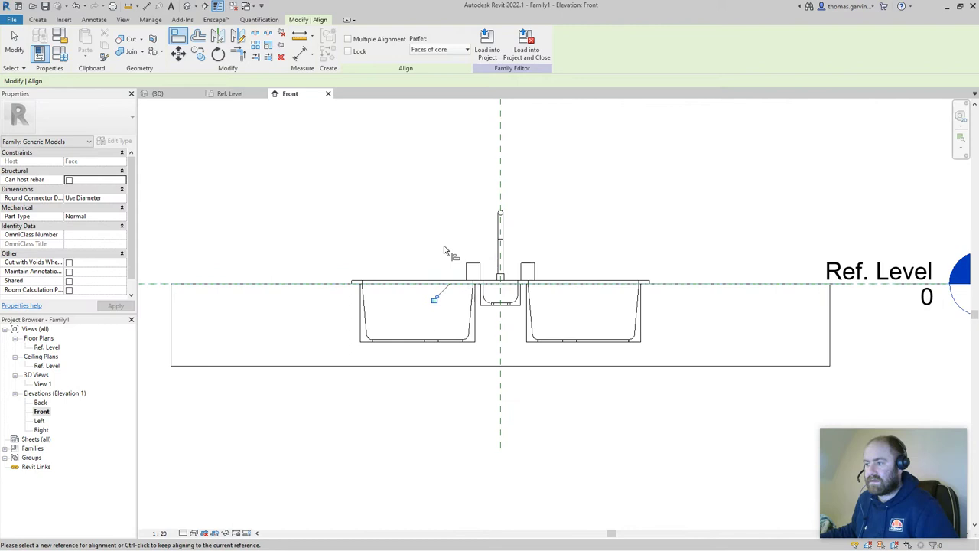
click(436, 299)
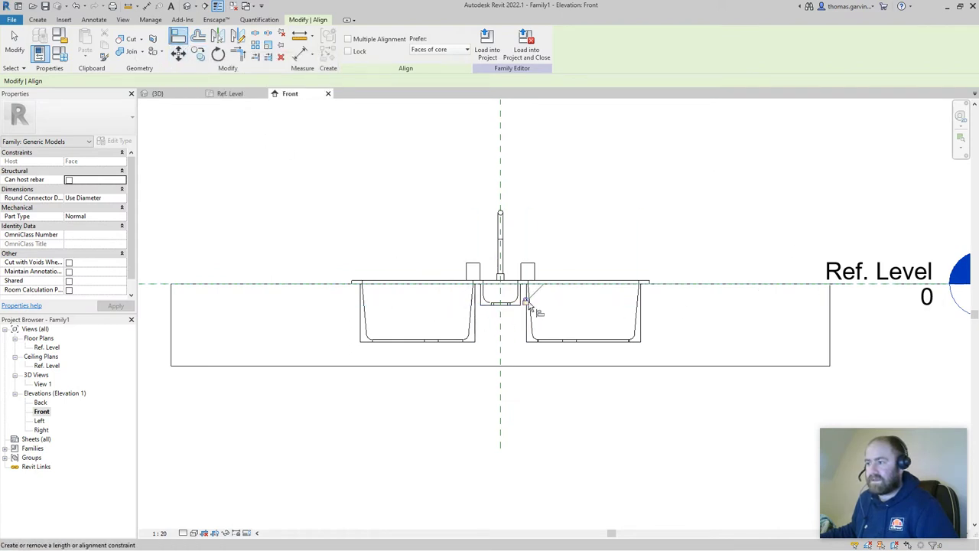
scroll(431, 136, down, 1)
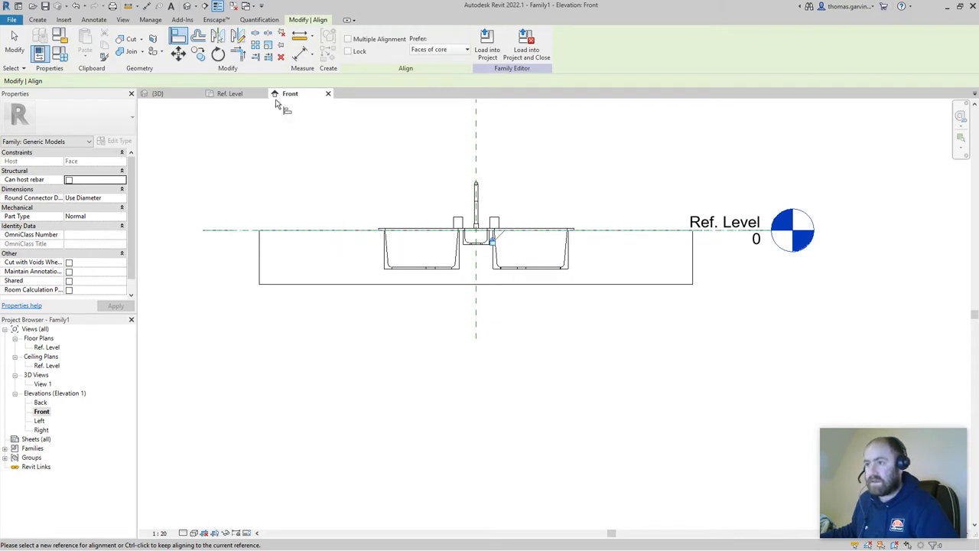
In the Ref. Level plan, draw vertical reference planes inside the sink's side edges, about 531 mm left and 504 mm right of centre.
click(225, 94)
scroll(623, 252, up, 4)
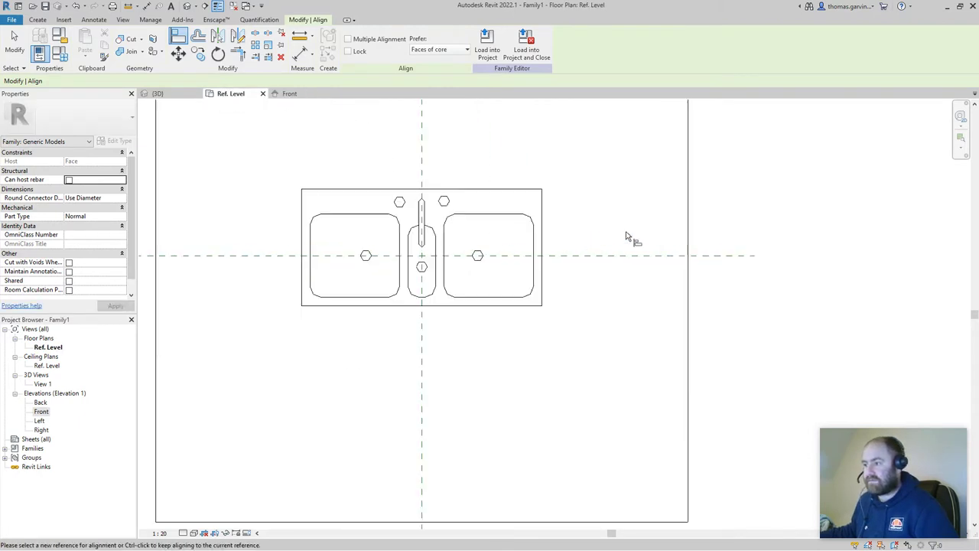
key(Escape)
scroll(365, 229, up, 2)
scroll(365, 238, down, 3)
middle_drag(373, 242, 507, 284)
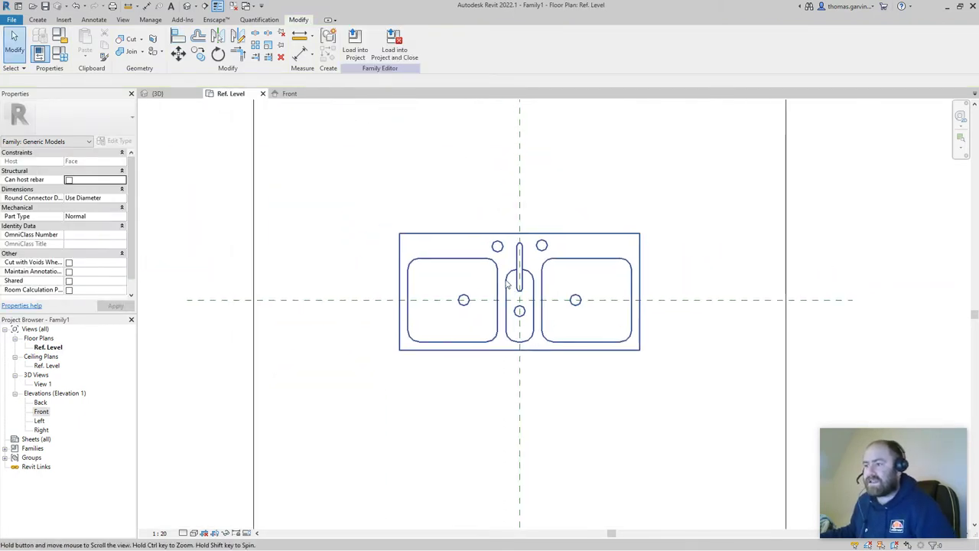
scroll(444, 251, up, 4)
click(37, 19)
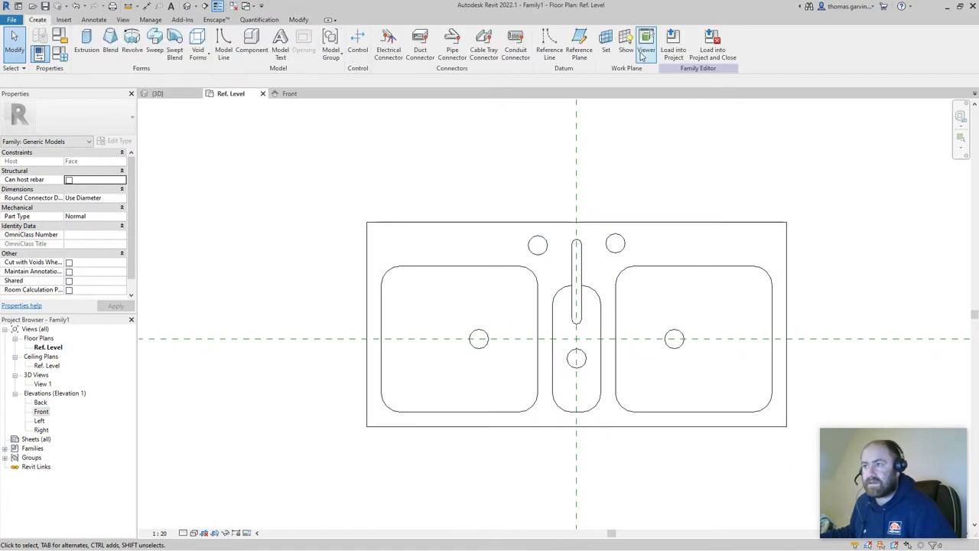
scroll(578, 208, down, 3)
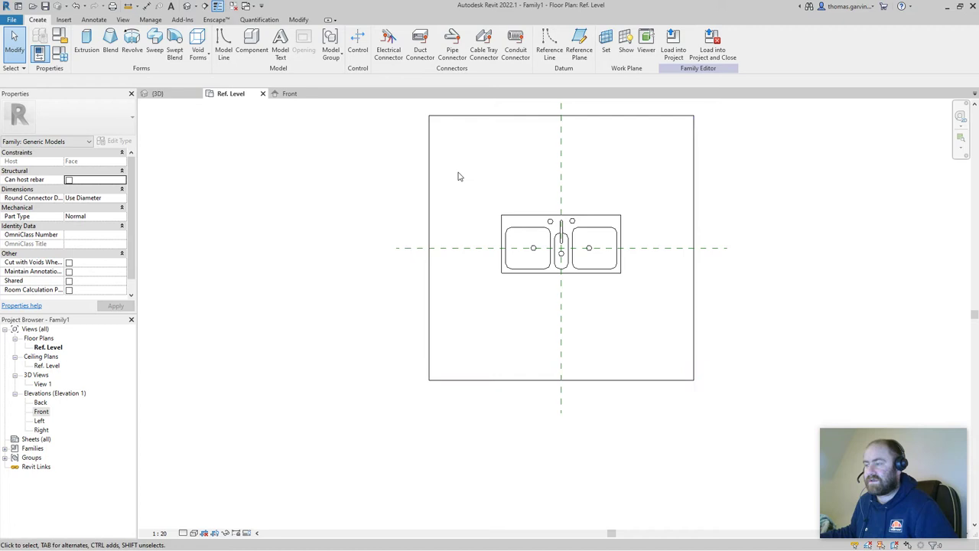
click(579, 42)
scroll(507, 208, up, 2)
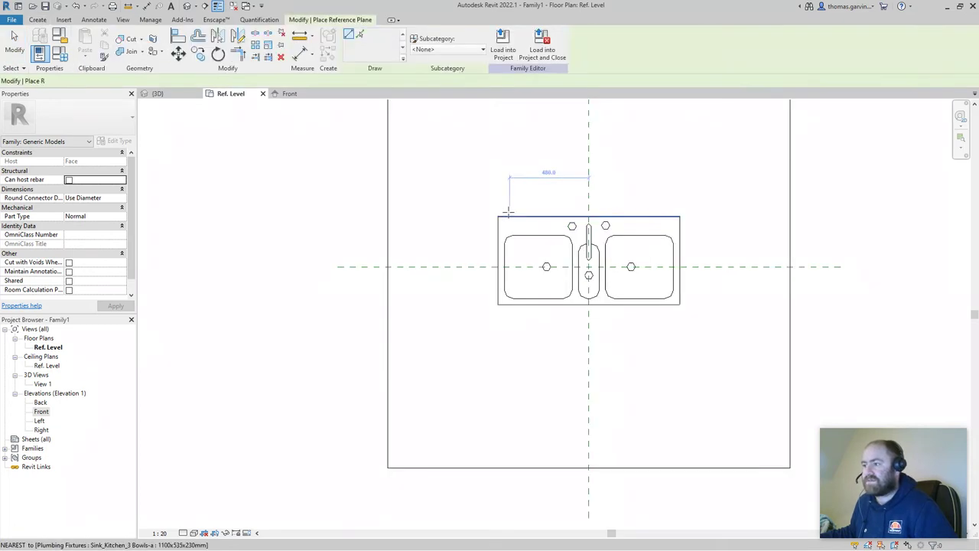
click(500, 198)
click(501, 347)
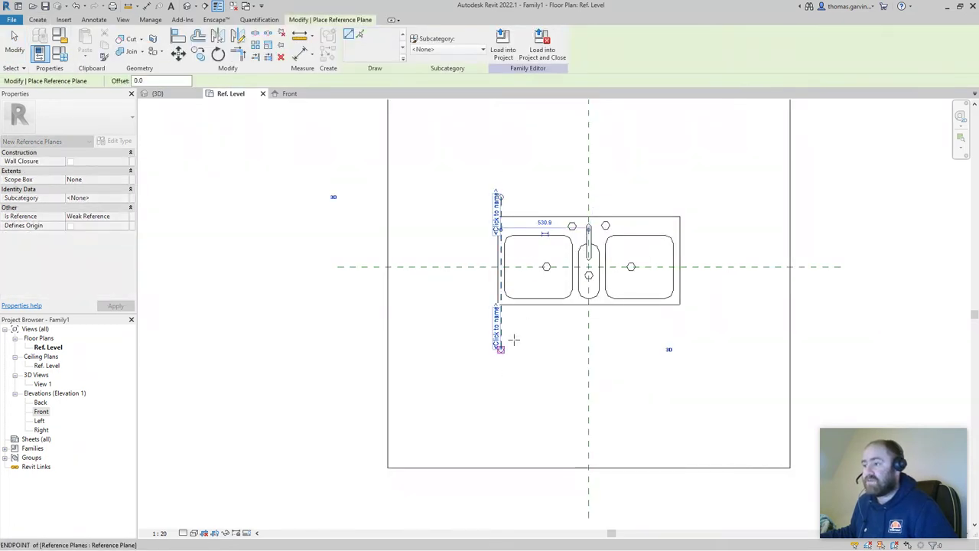
click(672, 181)
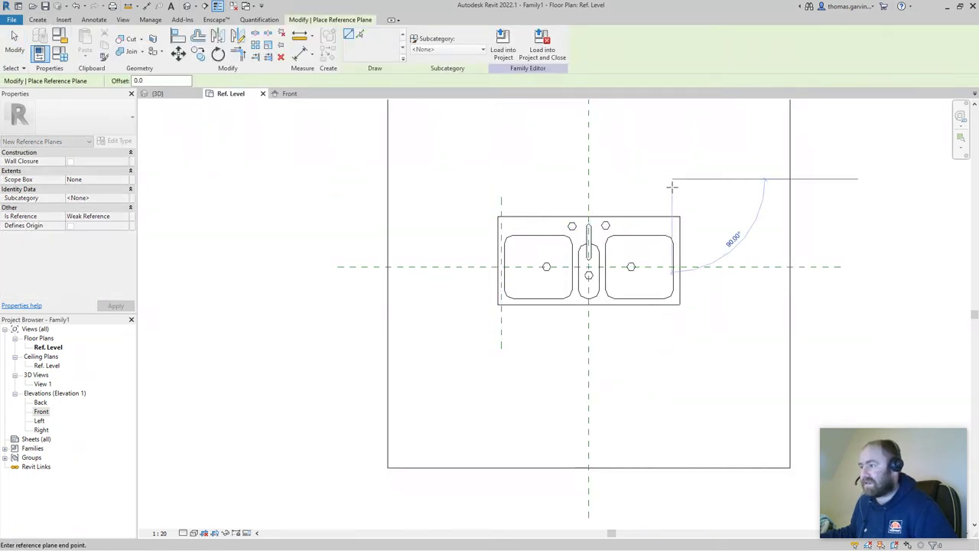
click(673, 349)
Draw horizontal reference planes inside the sink outline, about 207 mm in front of and 216 mm behind the horizontal centre plane.
click(459, 300)
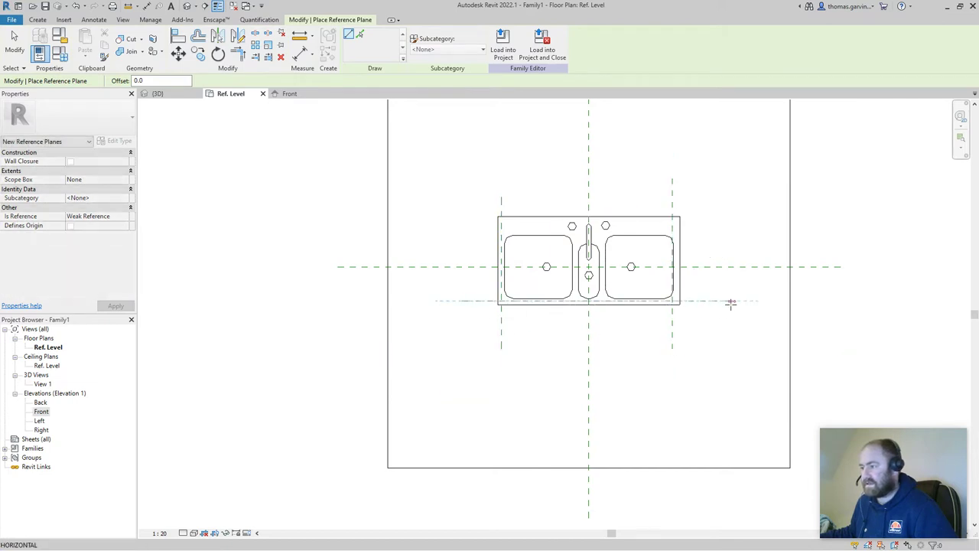
click(723, 301)
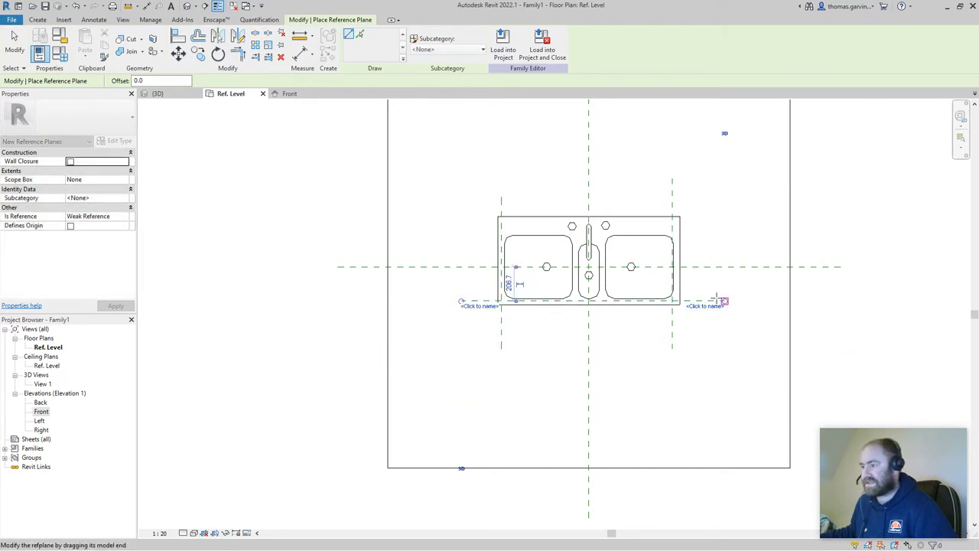
click(466, 229)
click(711, 229)
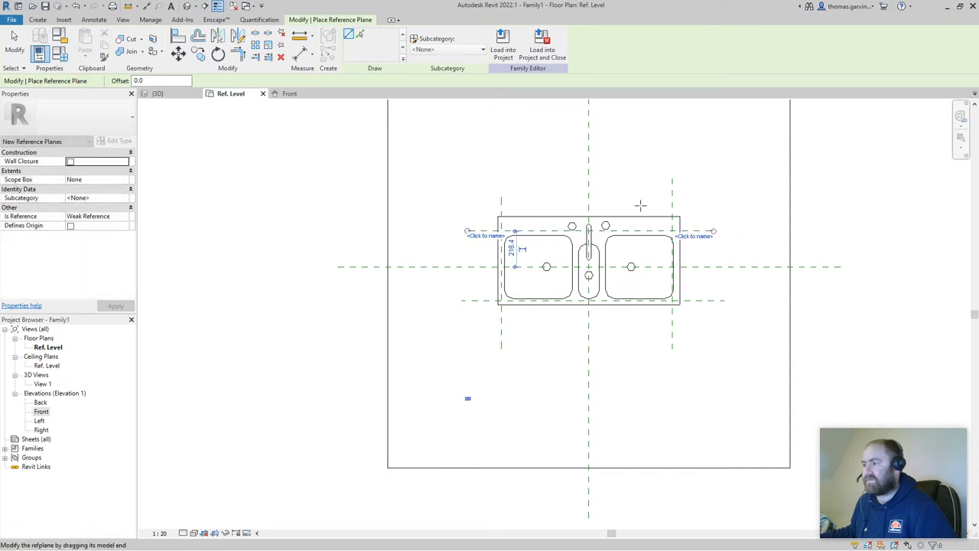
key(Escape)
key(Escape)
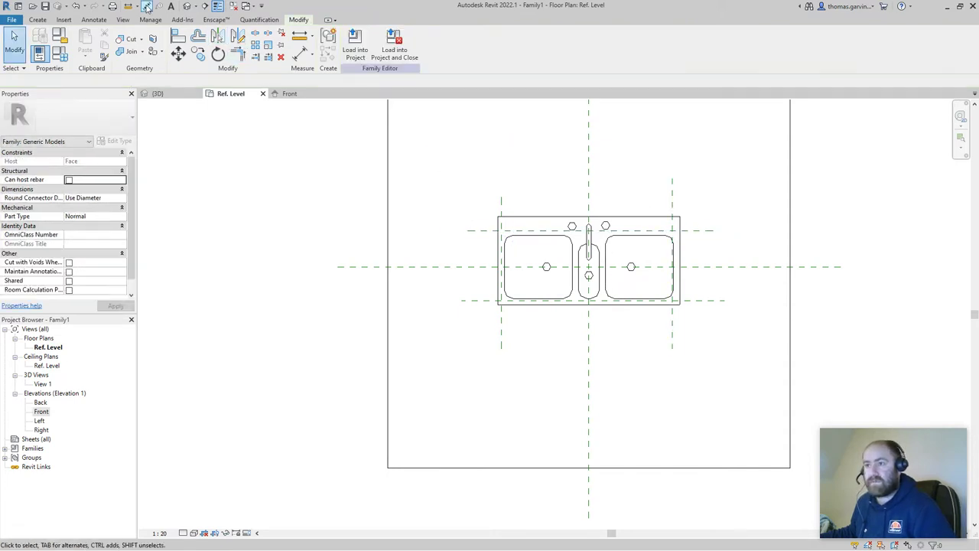
Dimension the left, centre and right vertical reference planes in one string below the sink and make the spacing equal.
click(147, 6)
scroll(551, 337, up, 3)
click(465, 320)
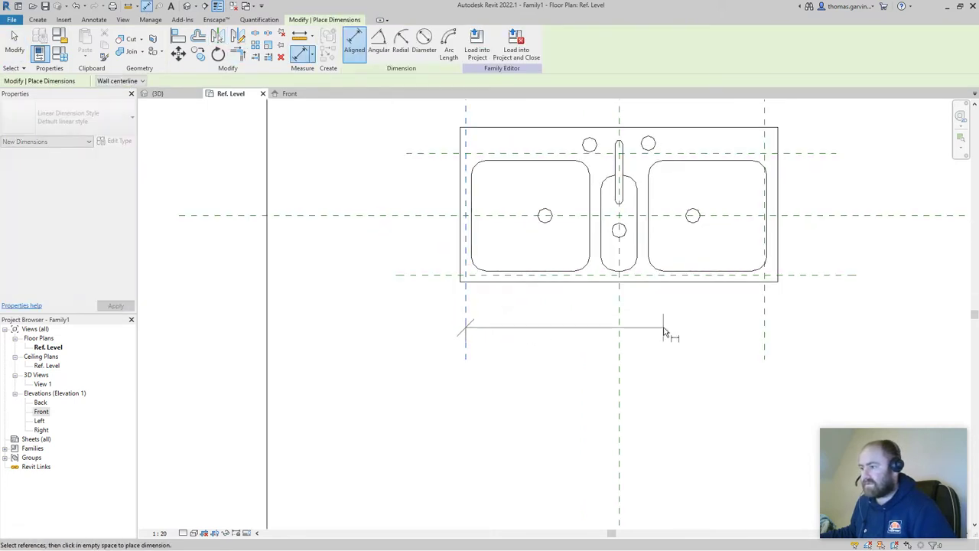
click(619, 321)
click(764, 325)
click(717, 331)
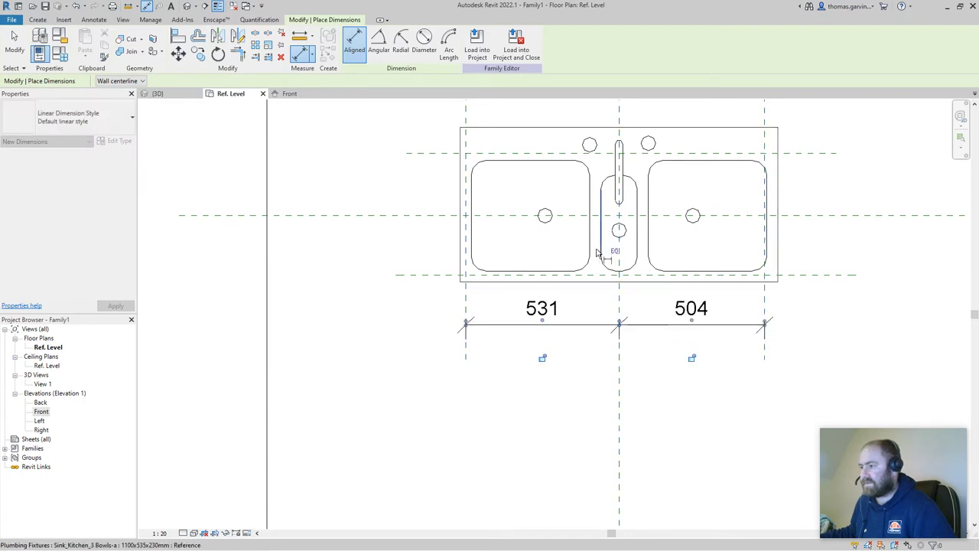
click(614, 251)
key(Escape)
key(Escape)
Nudge the left vertical reference plane outward to about 529 mm from the centre plane, just inside the sink's edge.
click(474, 302)
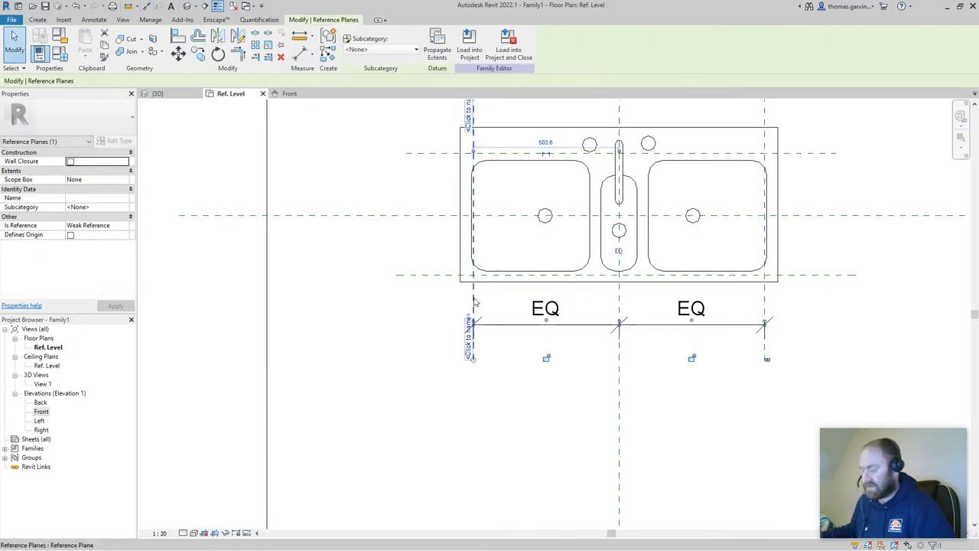
key(Left)
key(Left)
key(Left)
key(Left)
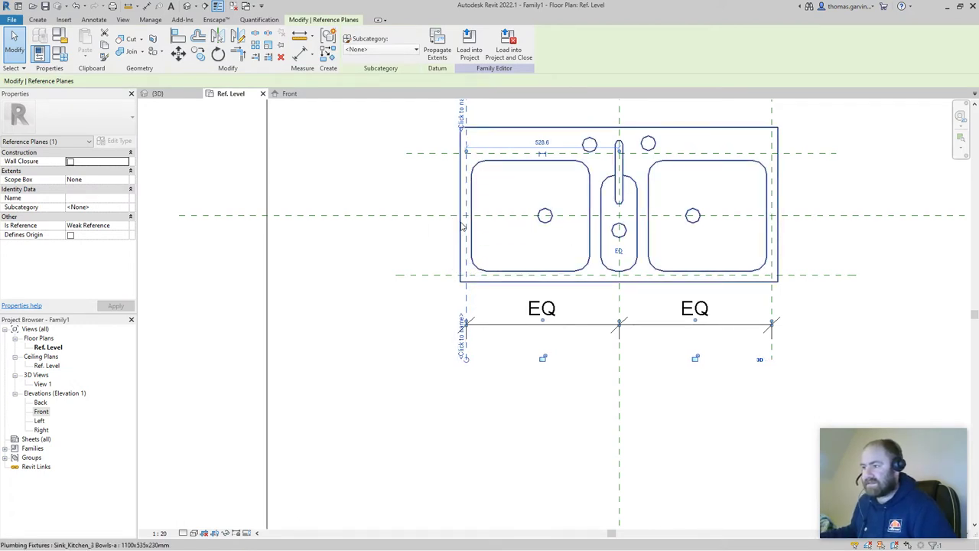
key(Escape)
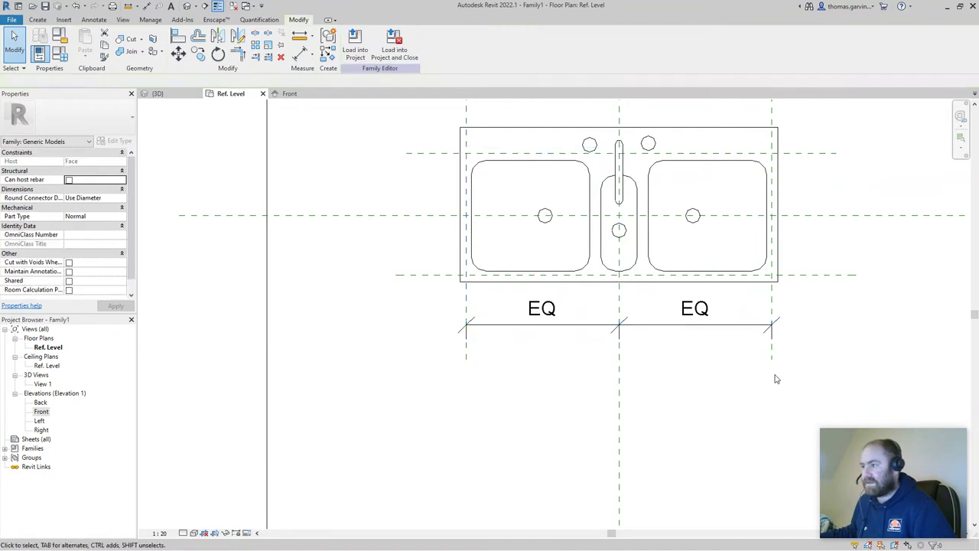
Dimension from the vertical centre plane to the right reference plane below the equal string and lock the dimension.
click(142, 6)
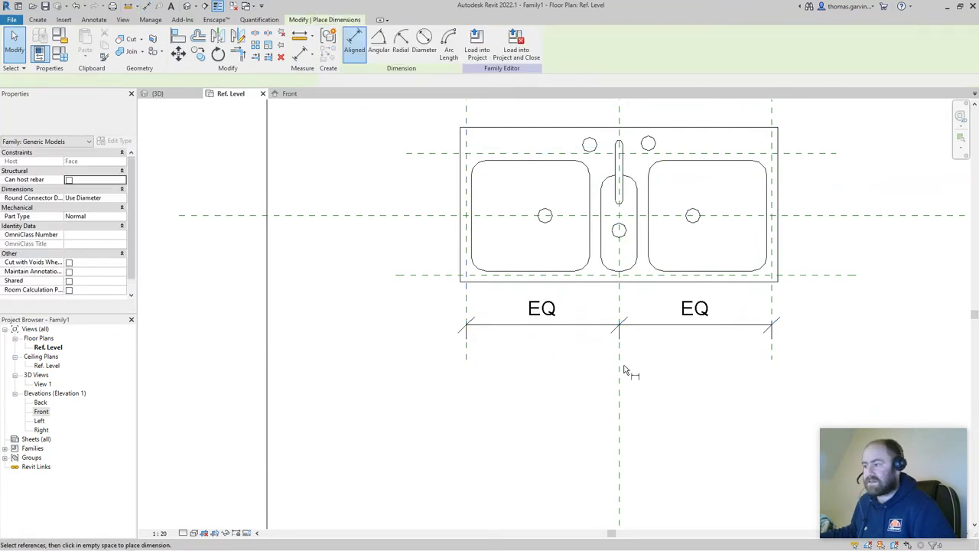
click(620, 360)
click(771, 358)
click(722, 365)
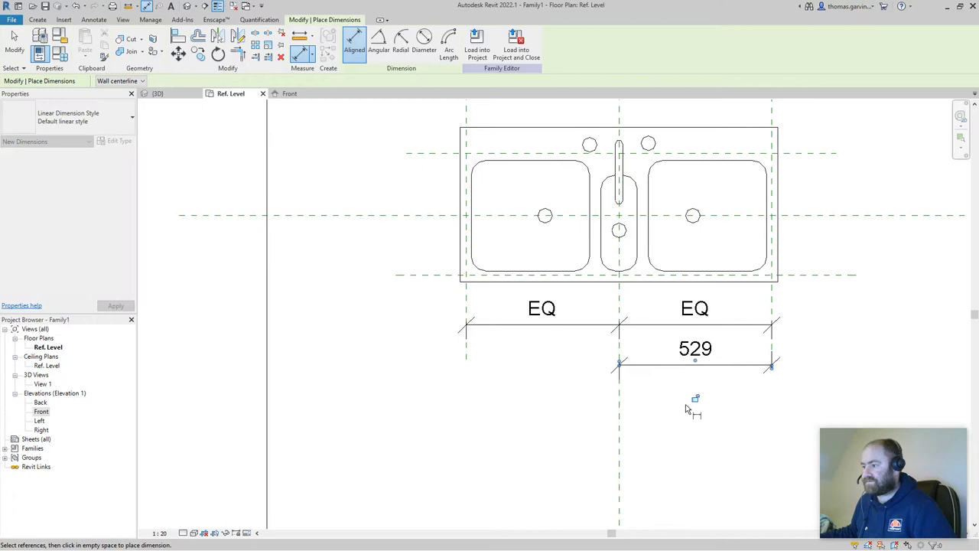
click(693, 399)
Add separate dimensions left of the sink from the horizontal centre plane to the rear and front reference planes.
middle_drag(671, 259, 552, 364)
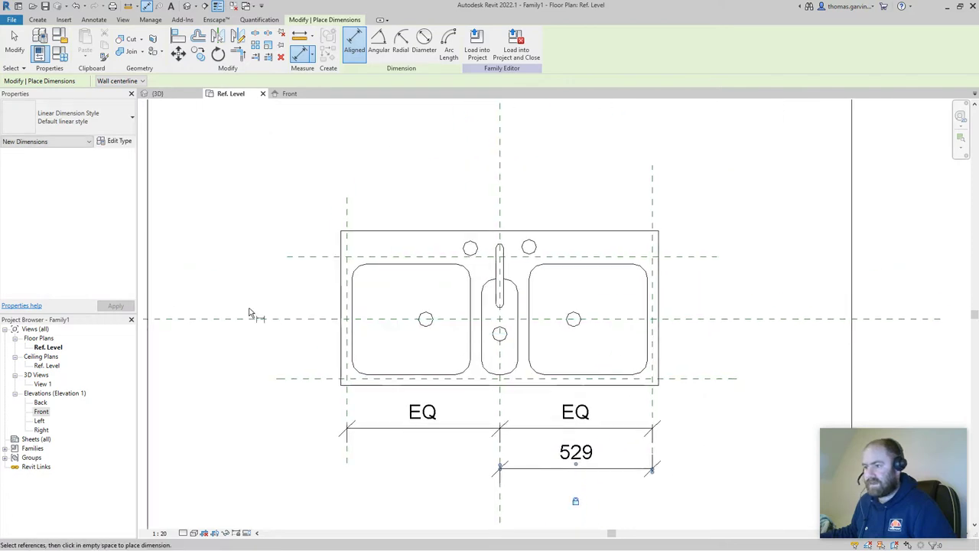
click(315, 319)
click(312, 257)
click(301, 299)
click(323, 319)
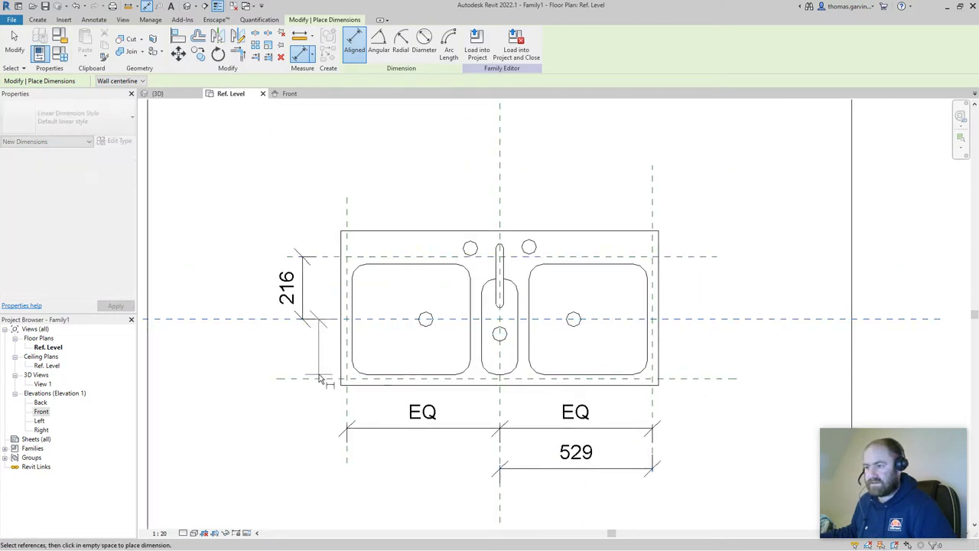
click(320, 378)
click(306, 360)
key(Escape)
key(Escape)
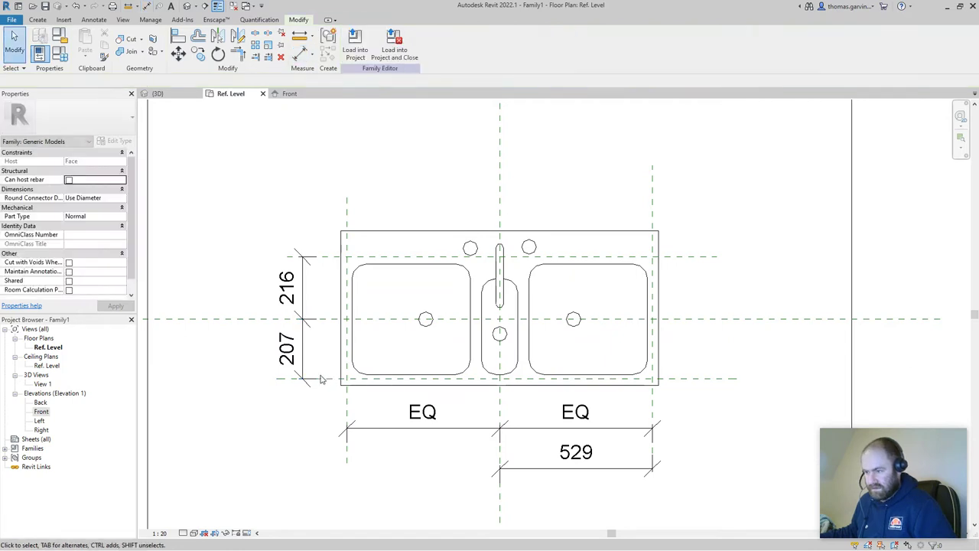
Nudge the front horizontal reference plane outward to about 212 mm from the horizontal centre plane.
click(324, 379)
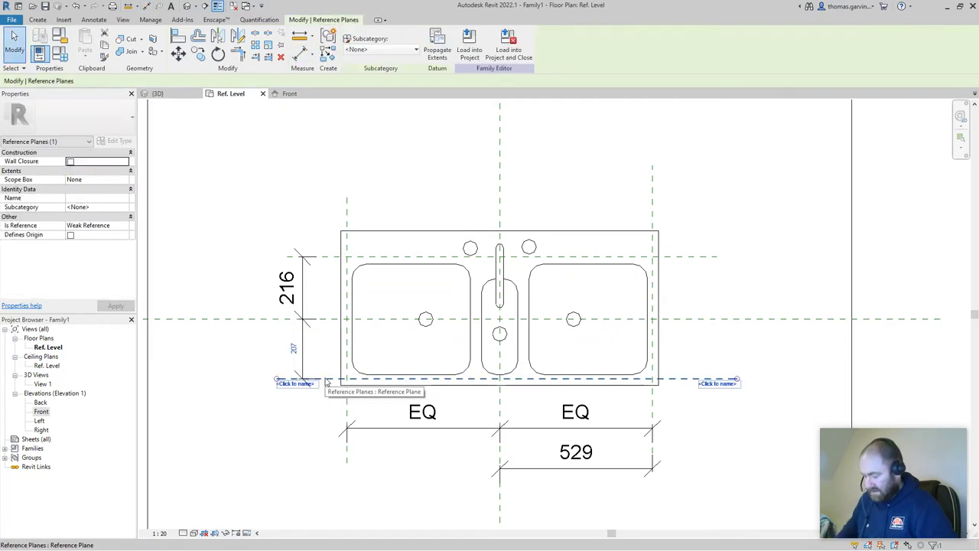
key(Down)
click(378, 343)
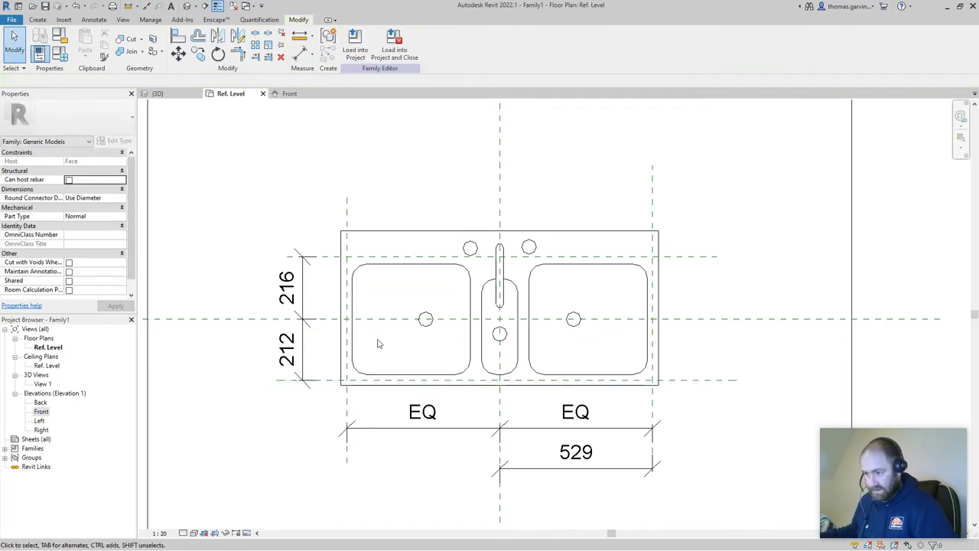
Lock the dimension between the horizontal centre plane and the rear reference plane.
click(295, 349)
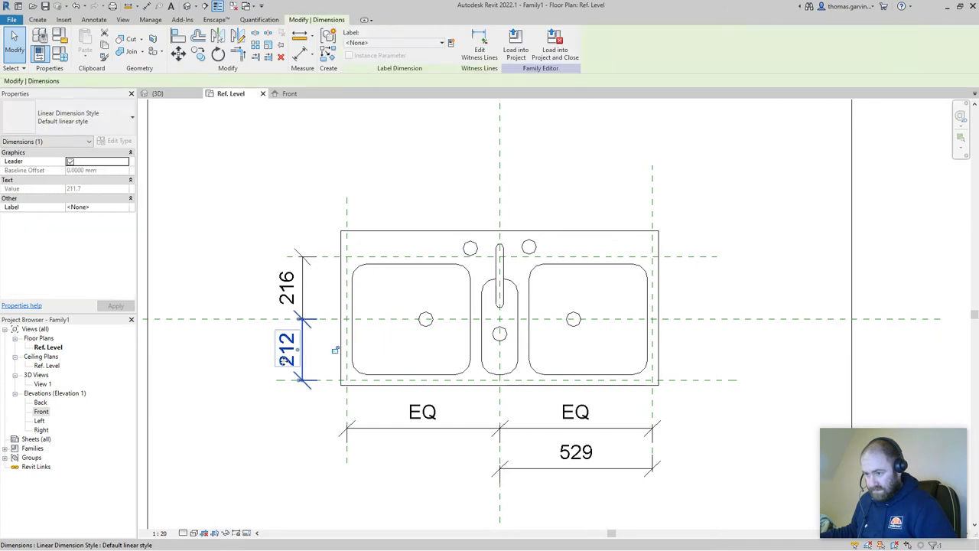
click(334, 258)
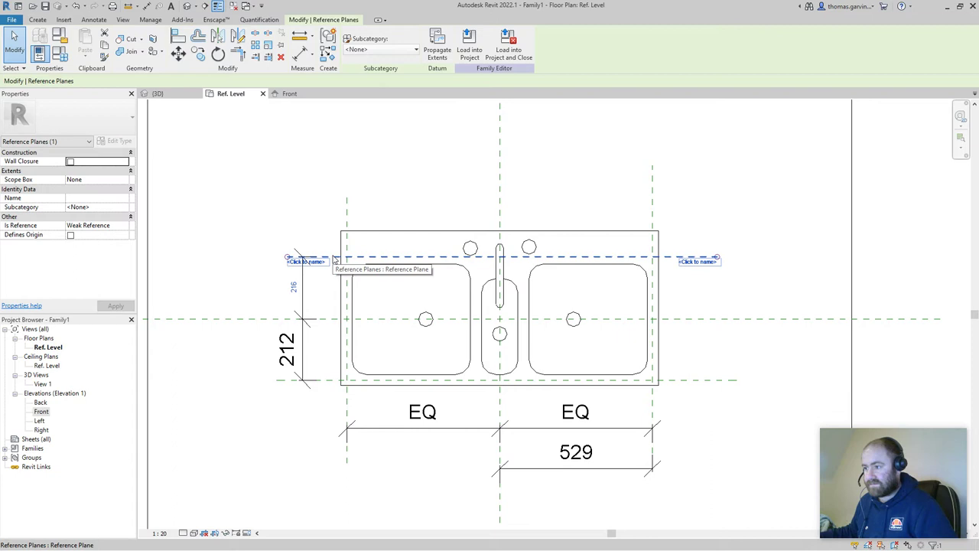
click(312, 287)
click(310, 284)
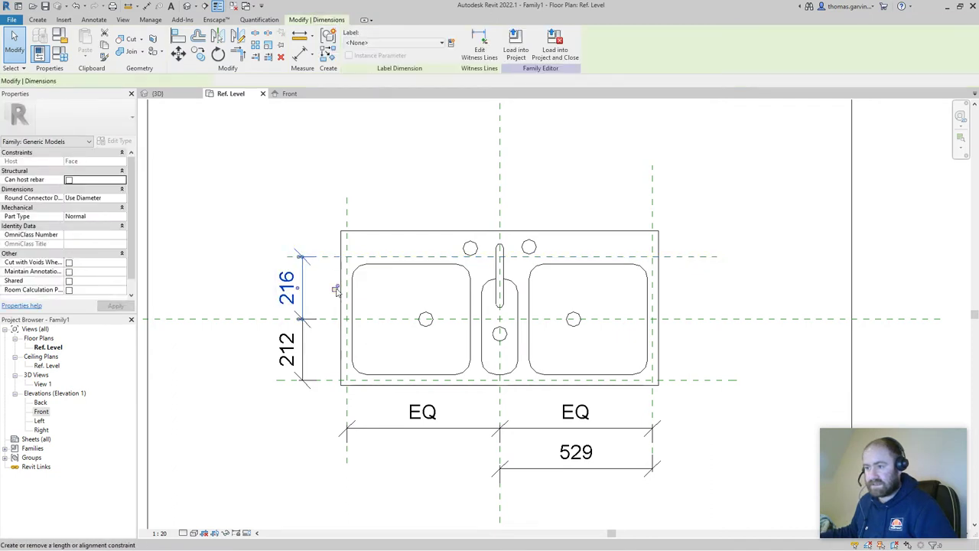
middle_drag(689, 304, 674, 244)
click(320, 244)
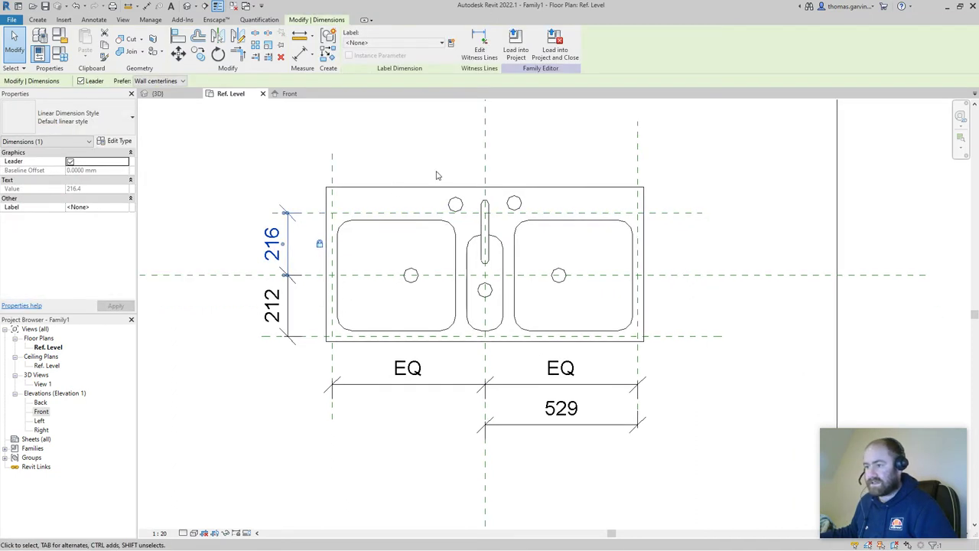
scroll(452, 208, down, 2)
middle_drag(624, 213, 608, 258)
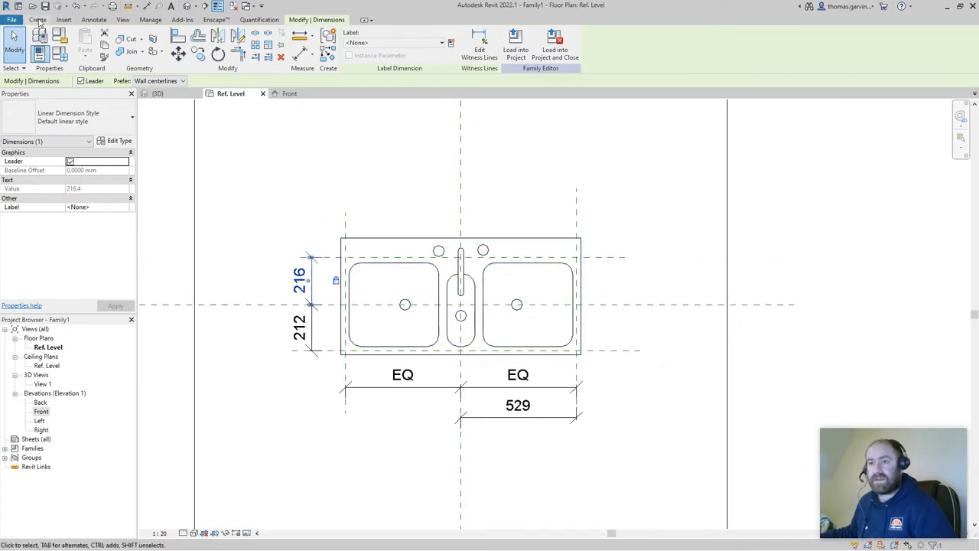
Start a void extrusion and pick the left, rear, right and front reference planes as sketch lines, locked to the planes.
click(38, 20)
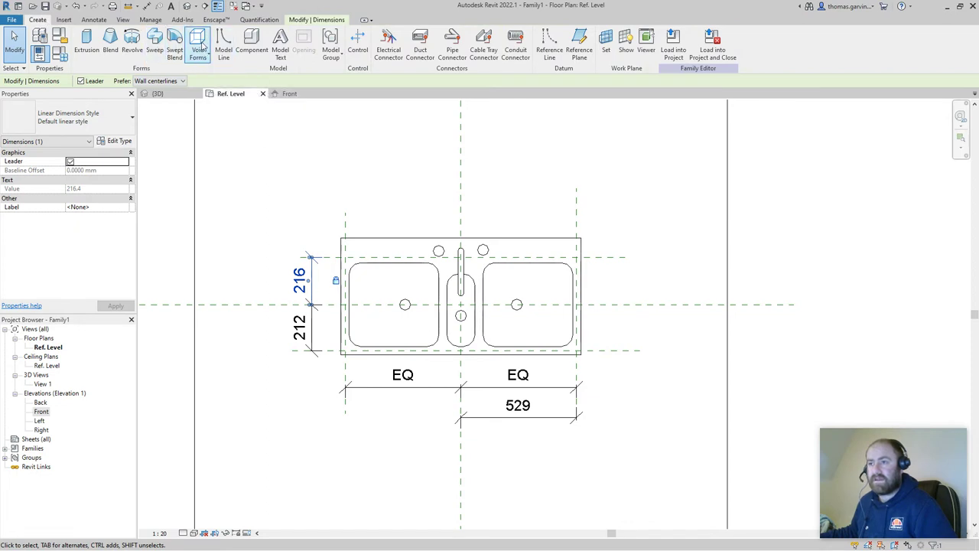
click(200, 48)
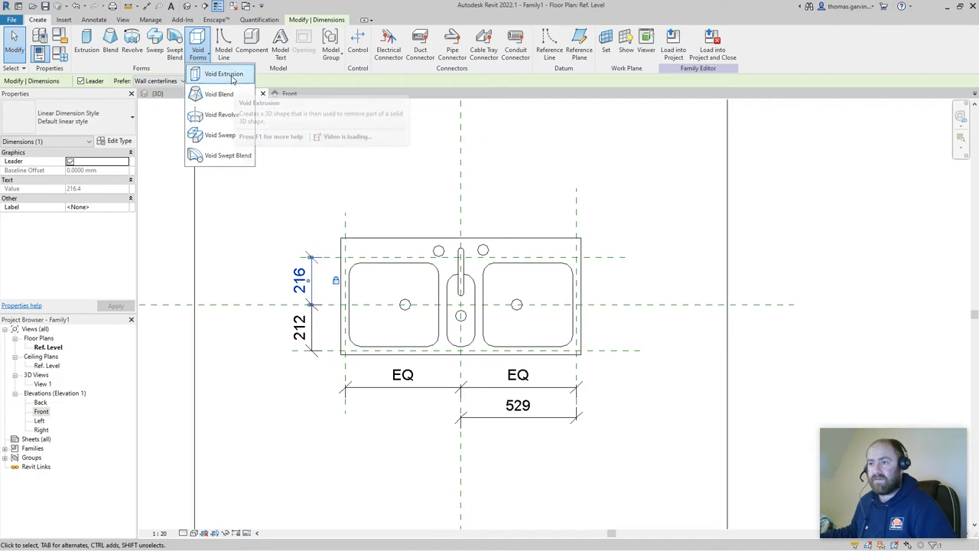
click(233, 80)
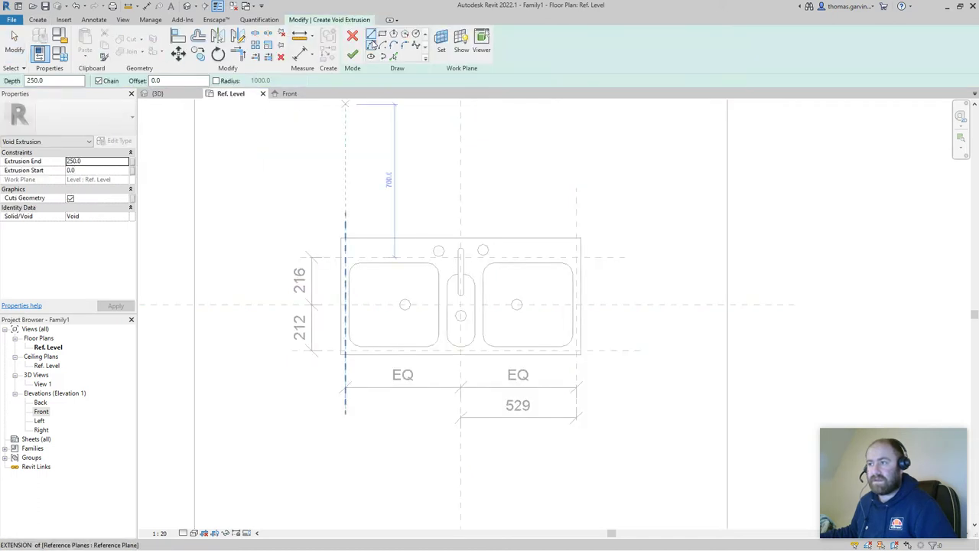
click(394, 58)
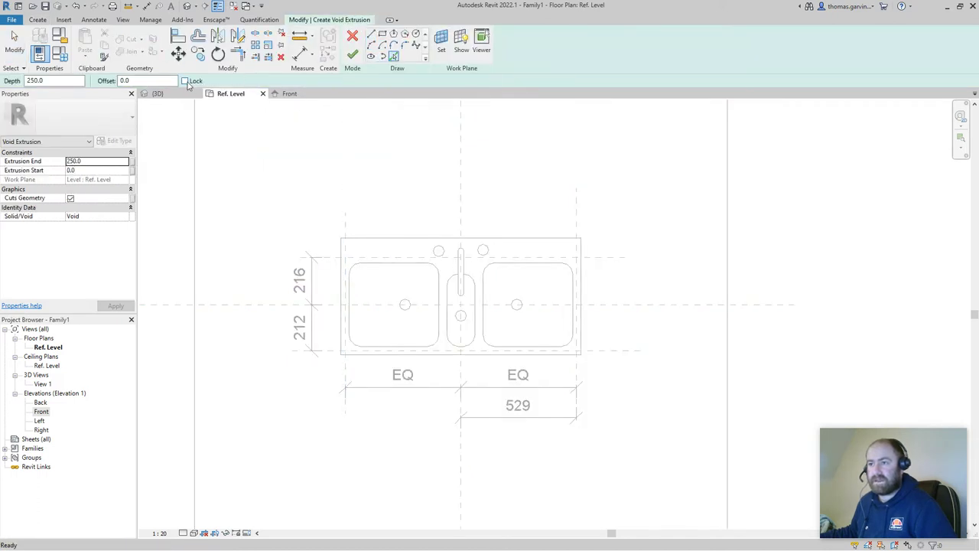
click(346, 231)
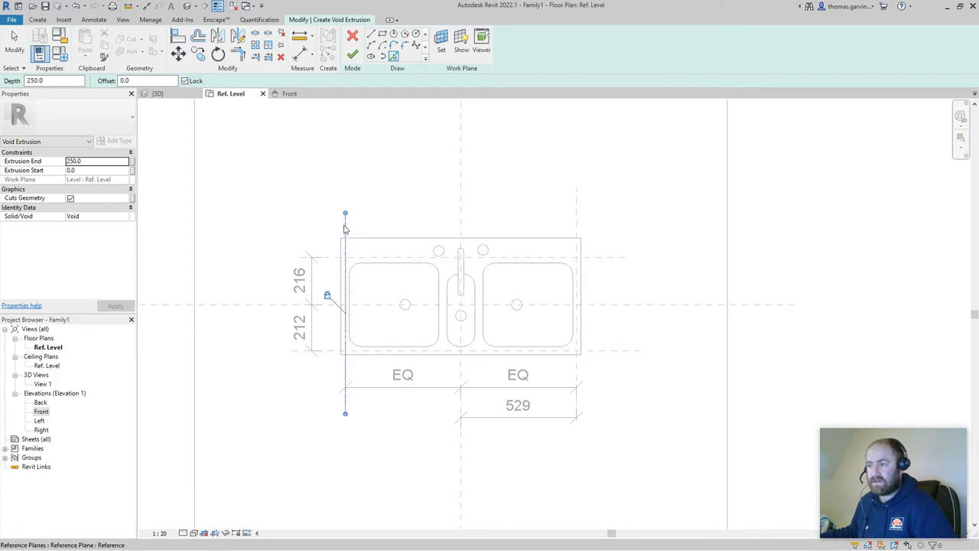
click(331, 261)
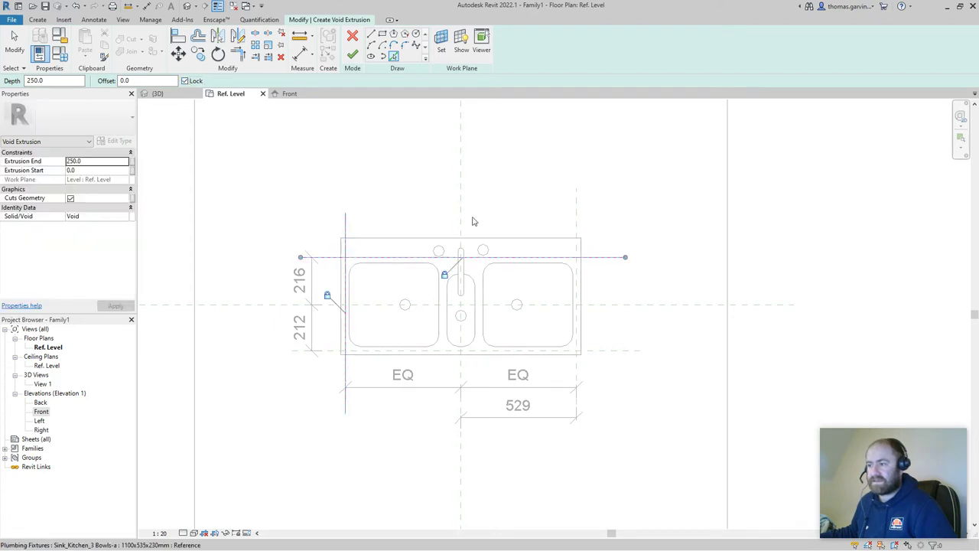
click(576, 221)
click(603, 352)
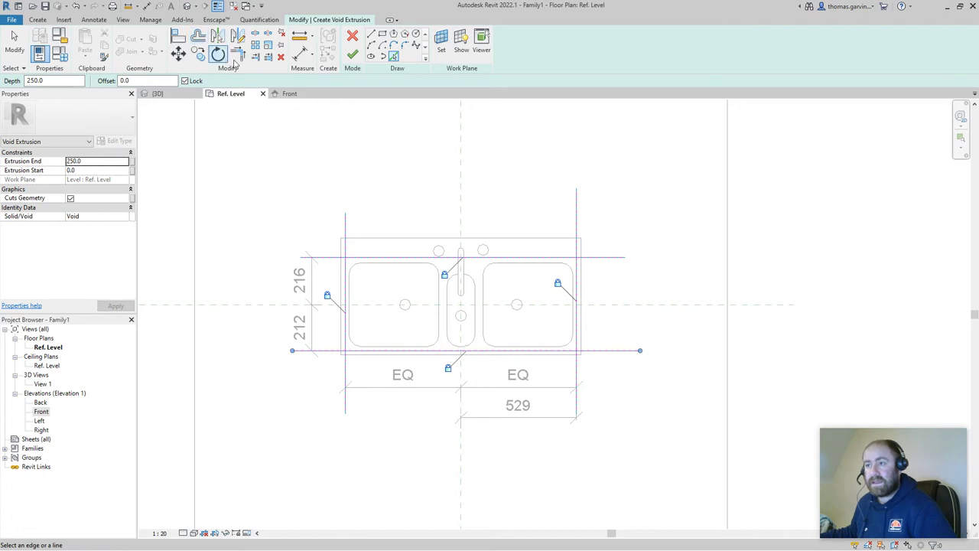
Trim the four void sketch lines into a closed rectangle at their corners and finish the void extrusion.
click(237, 54)
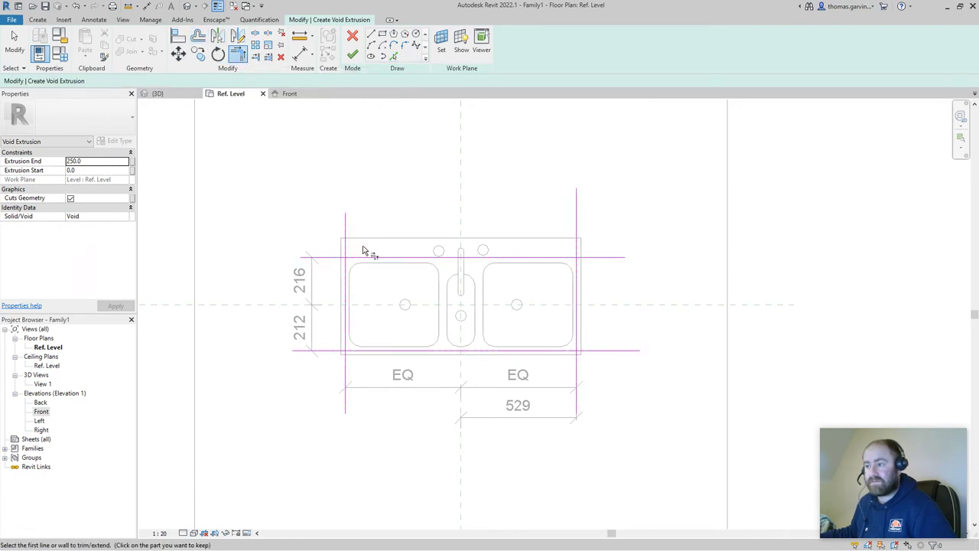
click(364, 257)
click(348, 267)
click(551, 258)
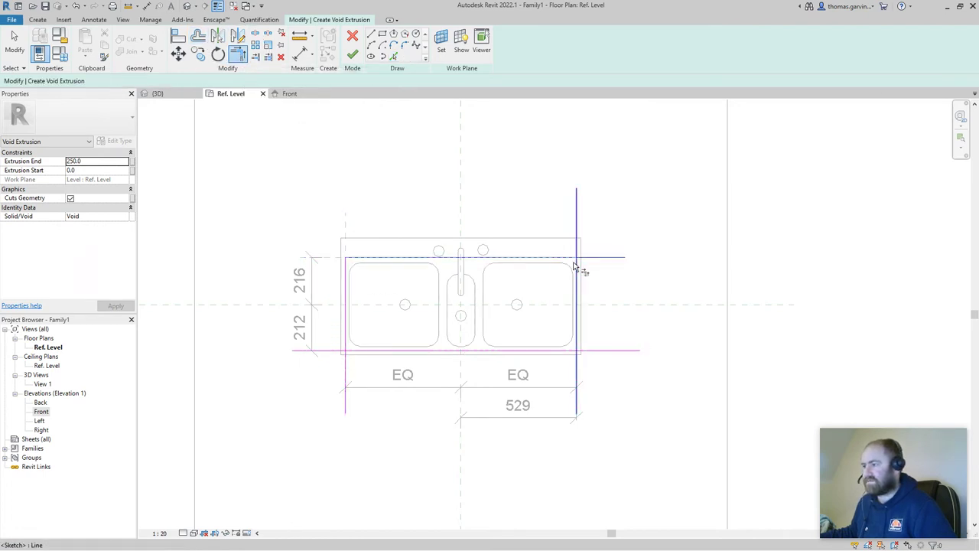
click(575, 266)
click(576, 292)
click(561, 356)
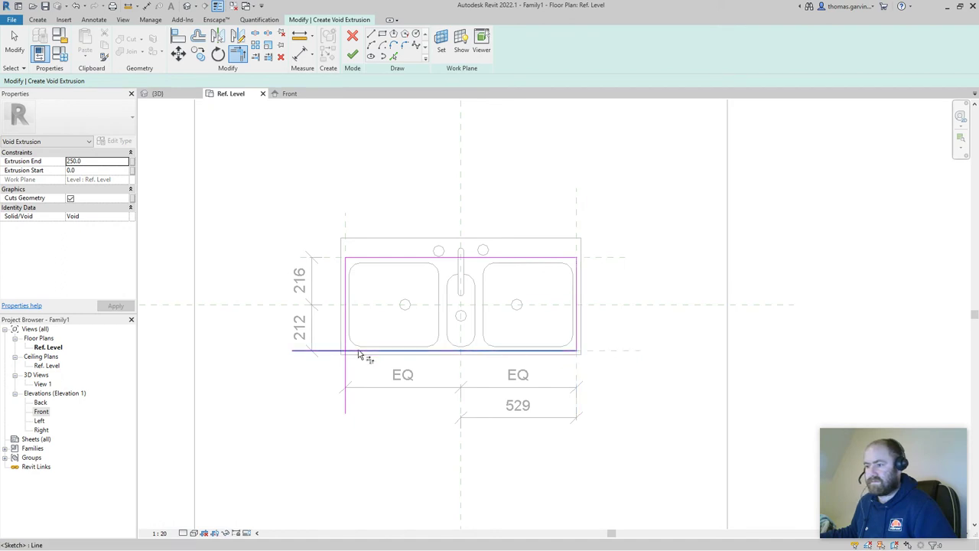
click(346, 337)
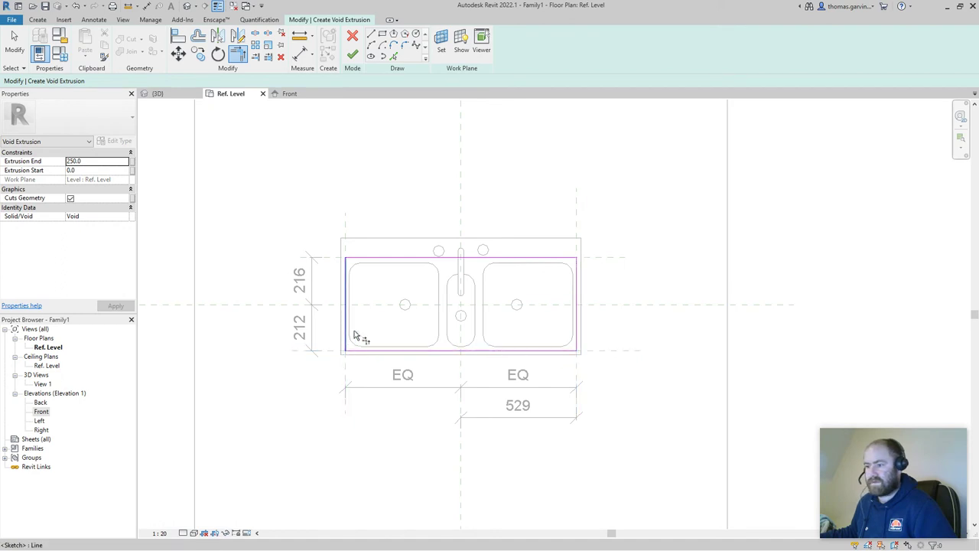
click(352, 55)
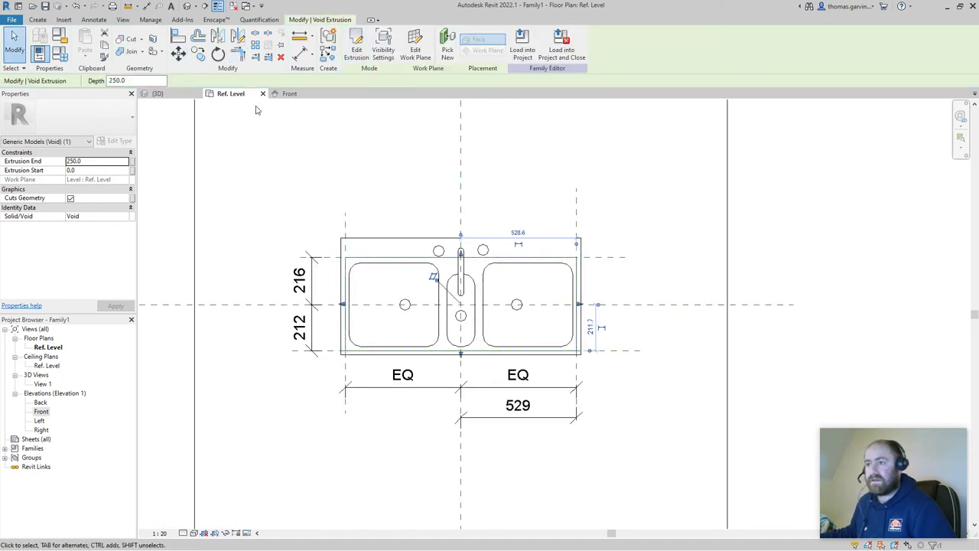
In the front elevation, stretch the void from about 396 mm below the reference level to about 135 mm above it.
click(288, 94)
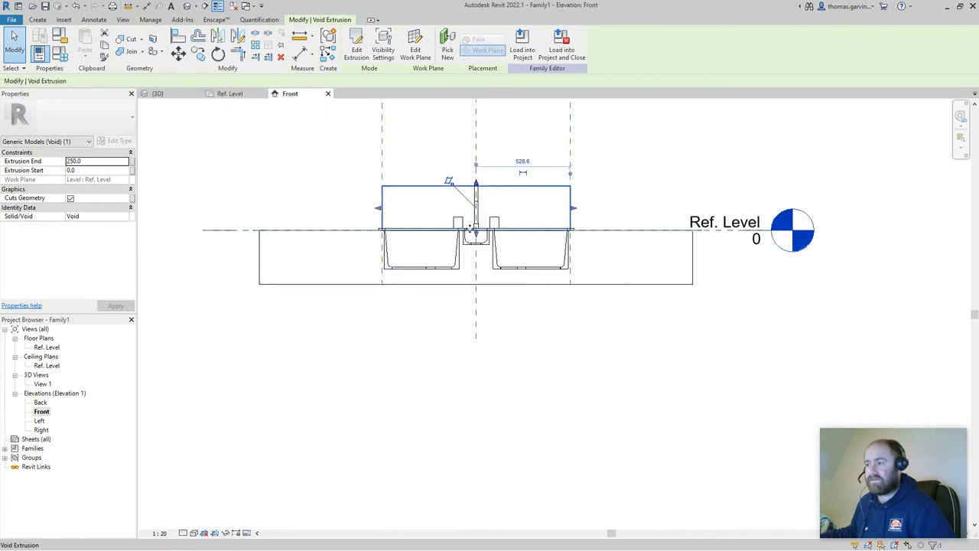
scroll(473, 229, up, 3)
drag(474, 223, 480, 341)
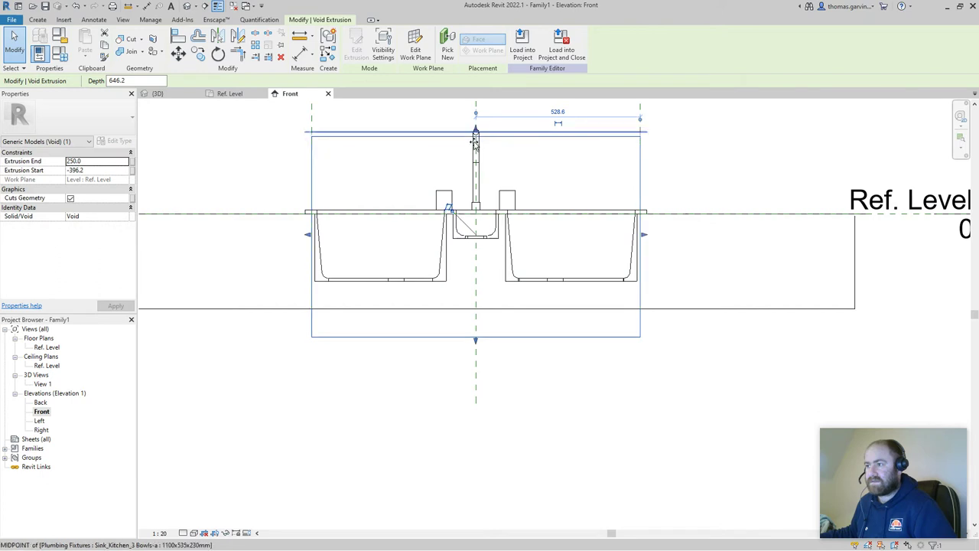
drag(475, 136, 477, 172)
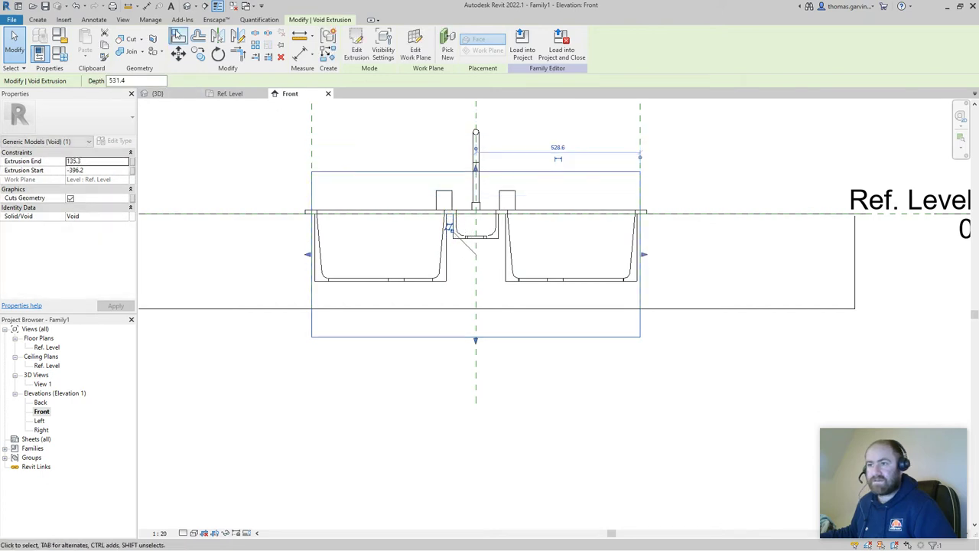
Align the void extrusion's top face to the reference level in the front elevation.
click(177, 36)
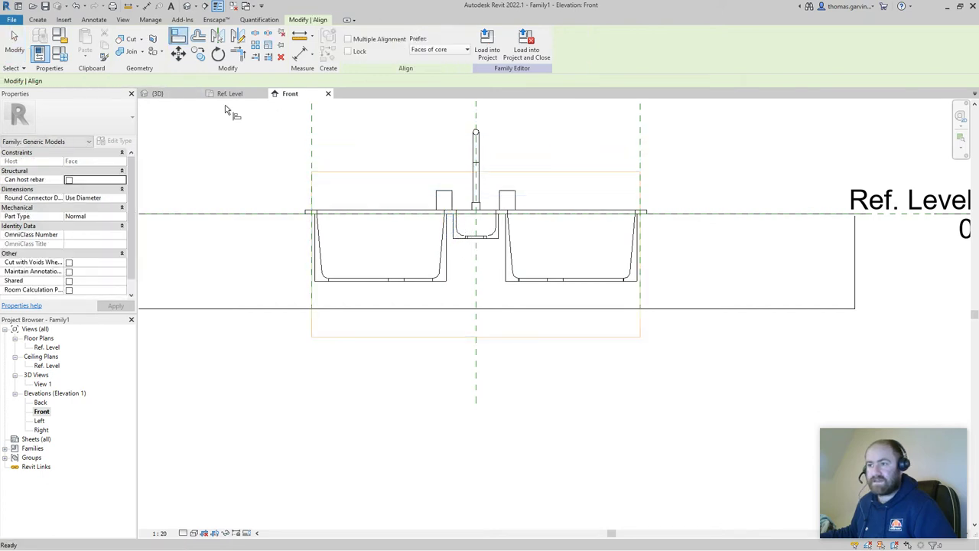
click(258, 215)
click(389, 173)
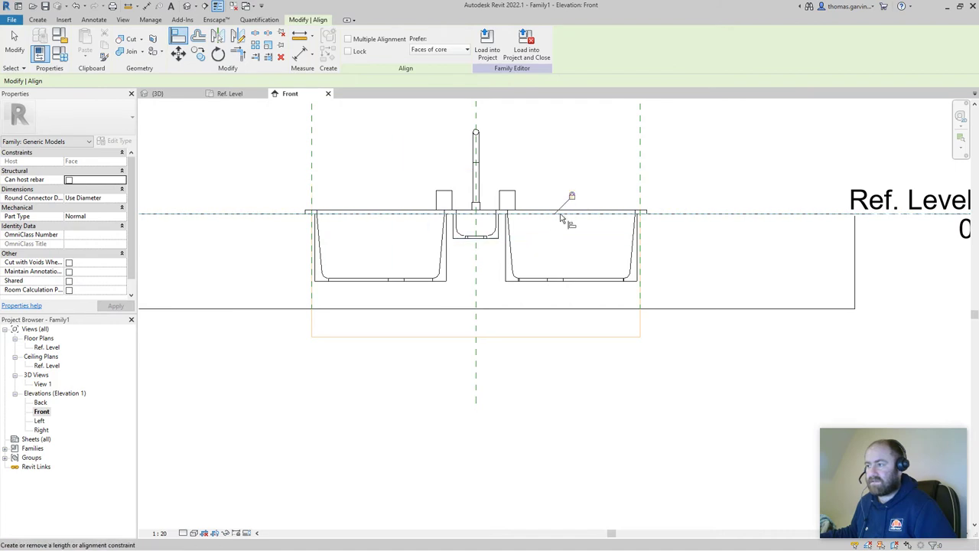
key(Escape)
key(Escape)
click(570, 336)
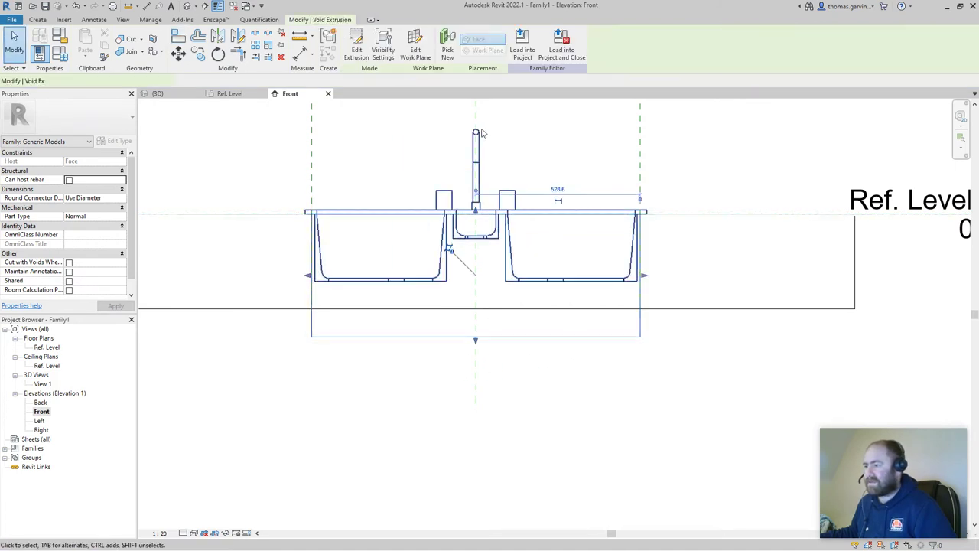
click(144, 6)
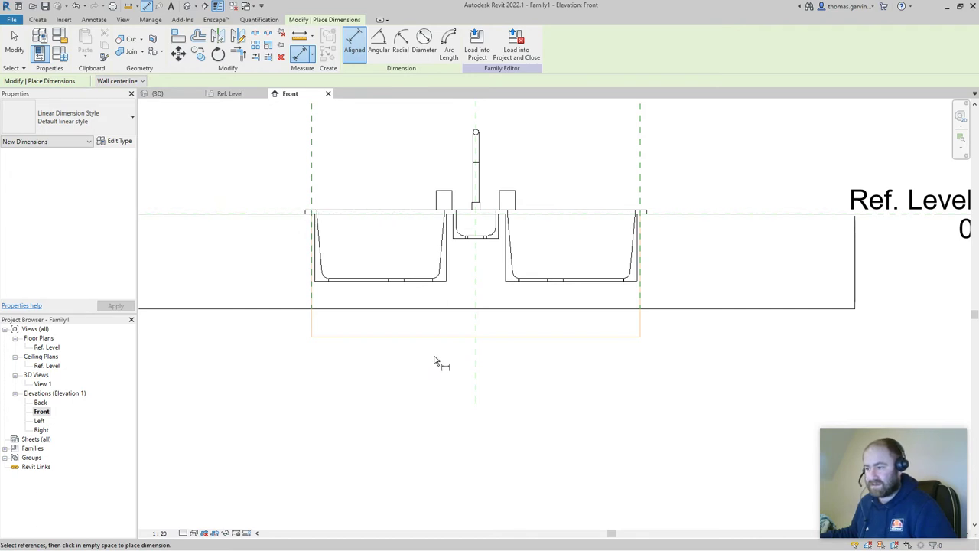
scroll(751, 274, down, 2)
middle_drag(772, 224, 705, 244)
key(Escape)
key(Escape)
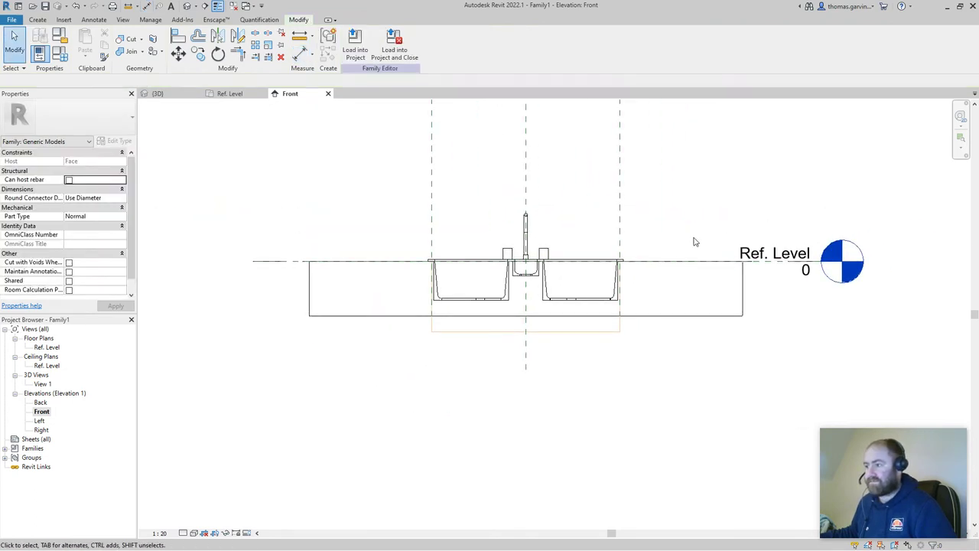
In the default 3D view, cut the host extrusion with the void beneath the sink.
click(188, 7)
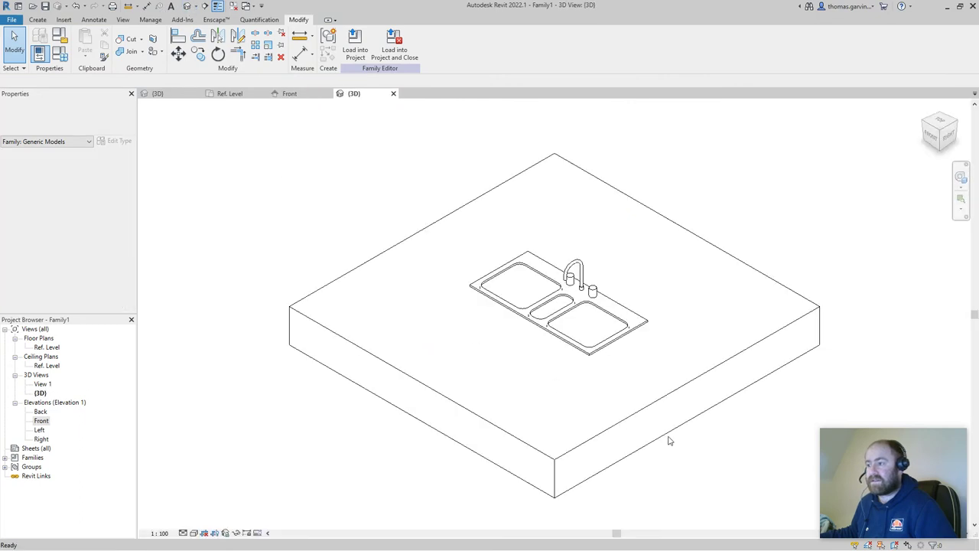
shift+middle_drag(678, 439, 729, 250)
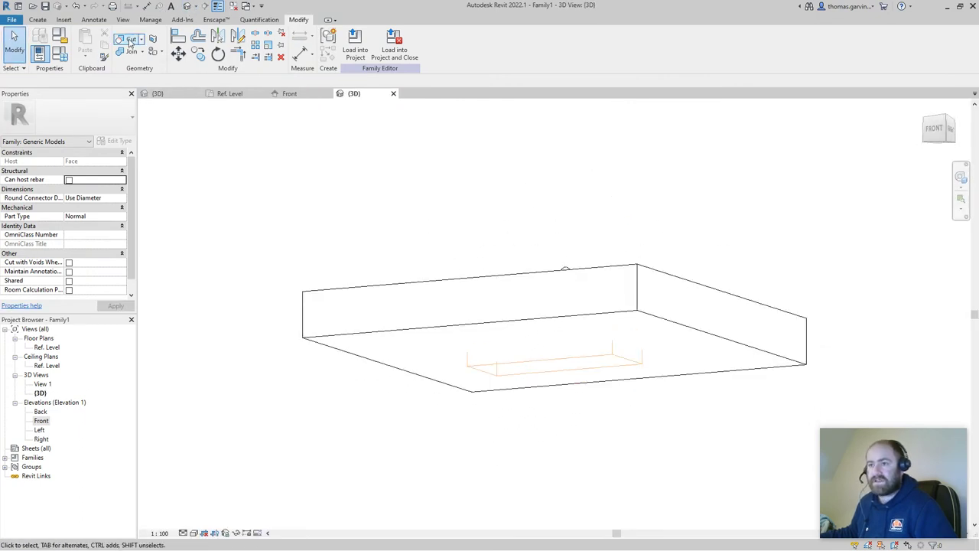
click(130, 40)
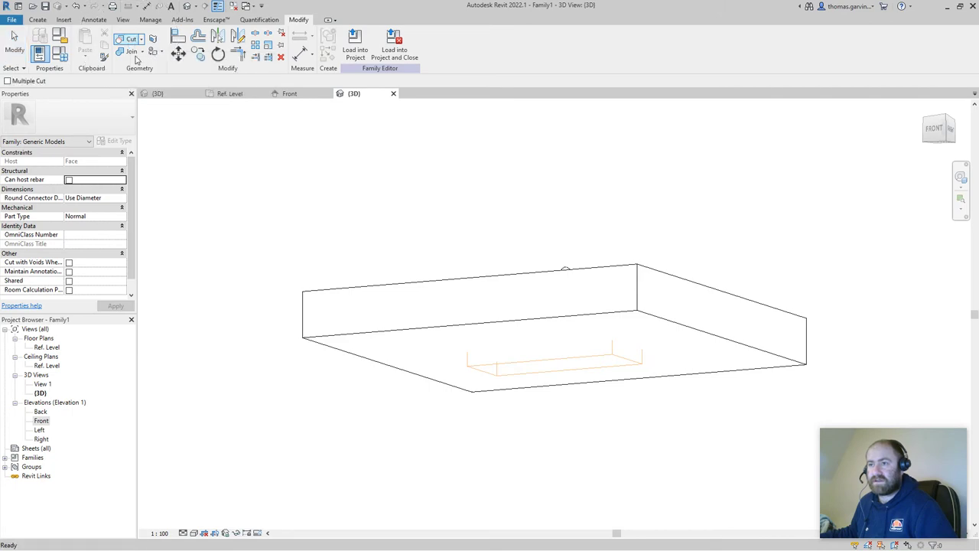
click(535, 360)
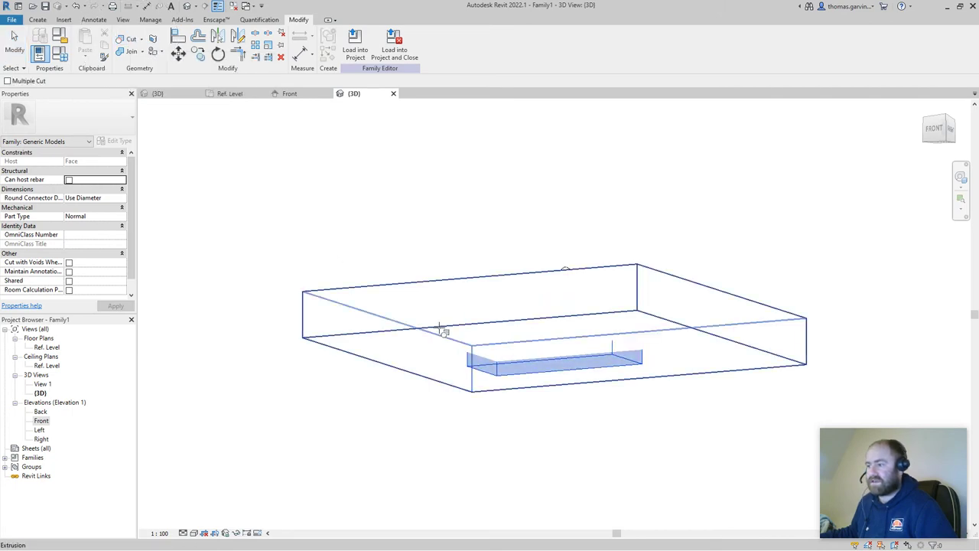
click(439, 332)
shift+middle_drag(673, 446, 409, 245)
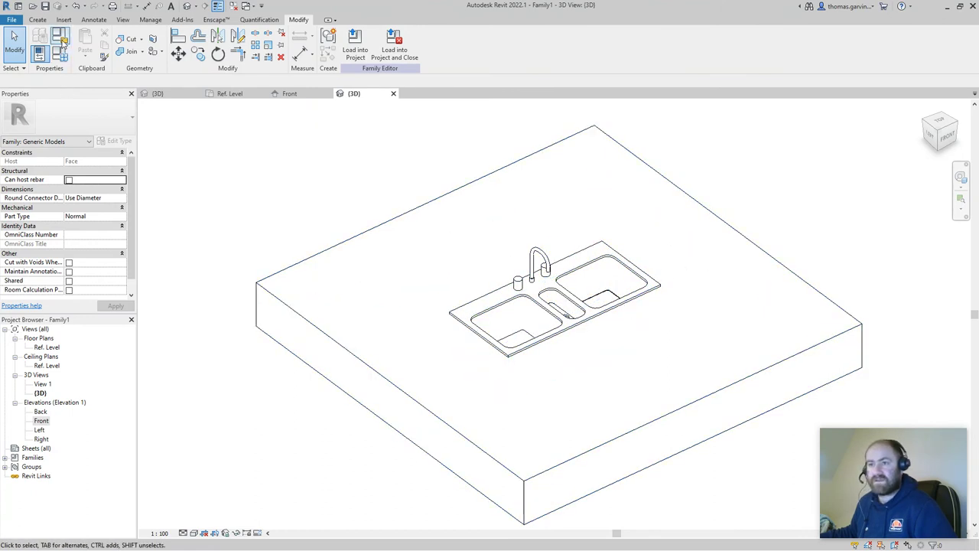
click(62, 38)
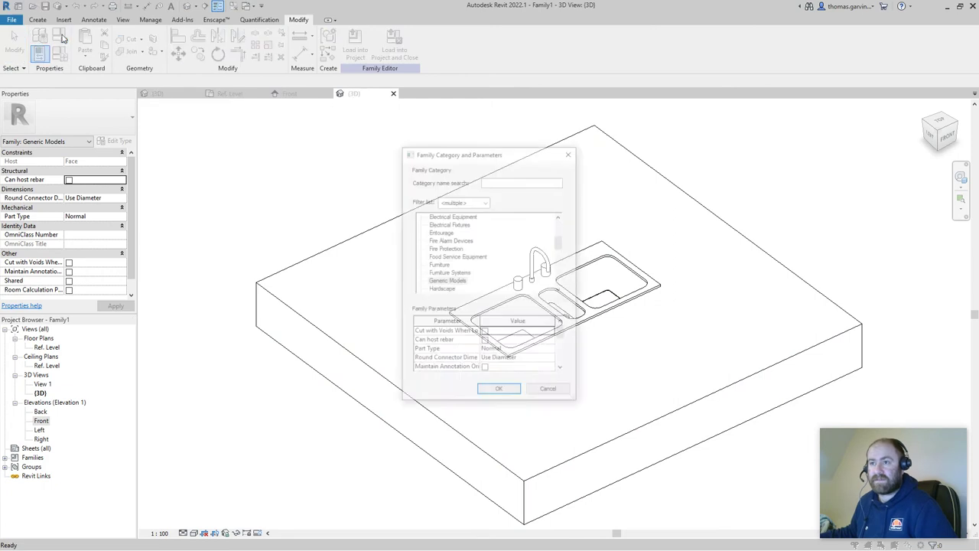
scroll(506, 283, up, 1)
scroll(502, 284, down, 2)
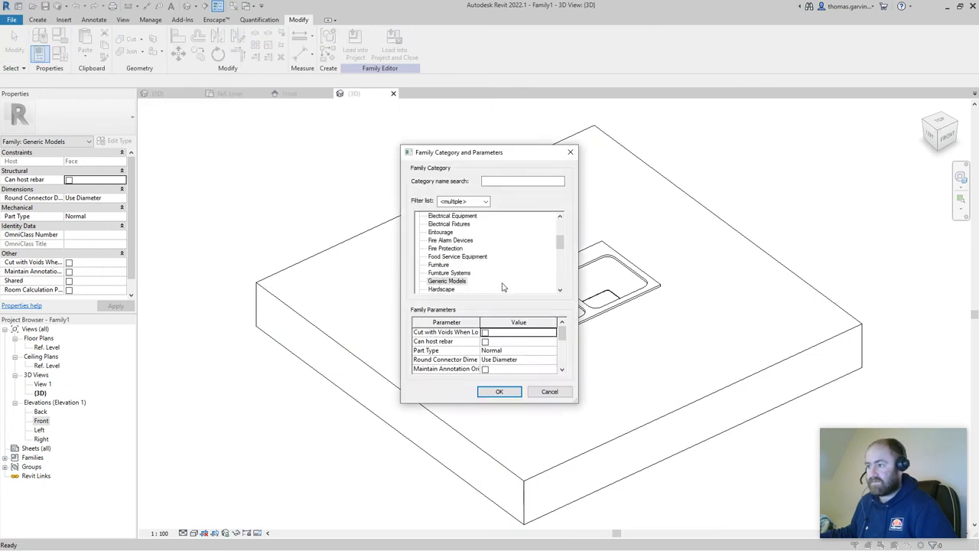
scroll(510, 283, up, 2)
drag(559, 238, 564, 260)
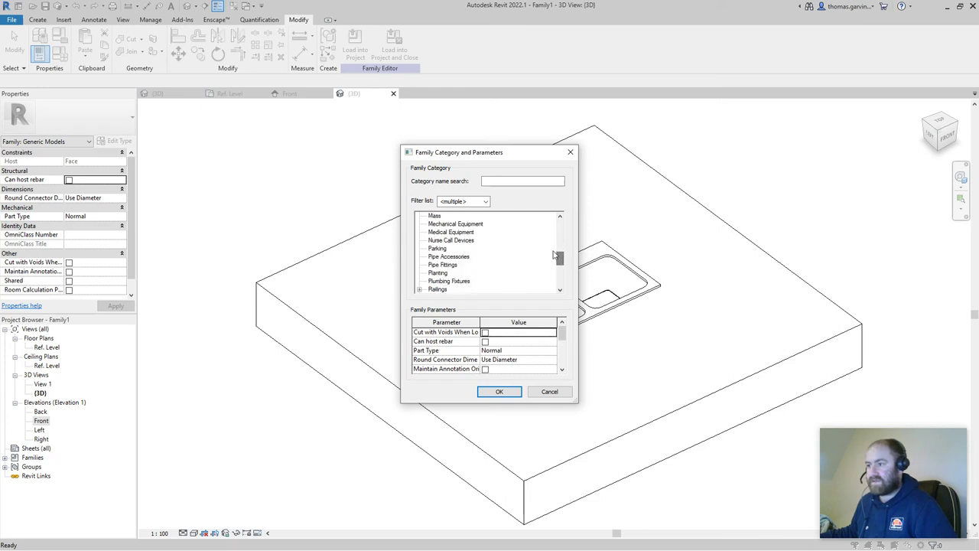
key(Escape)
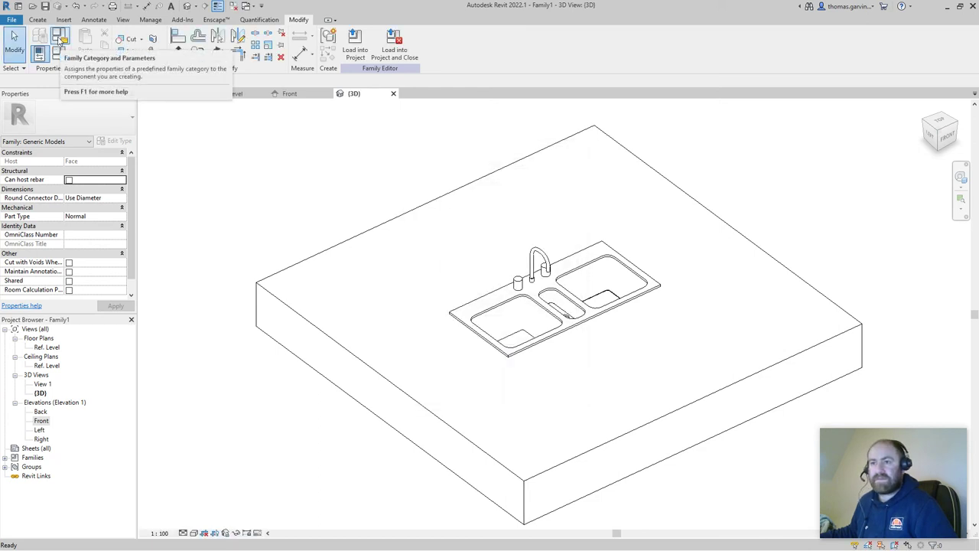
Change the family category to Plumbing Fixtures.
click(59, 40)
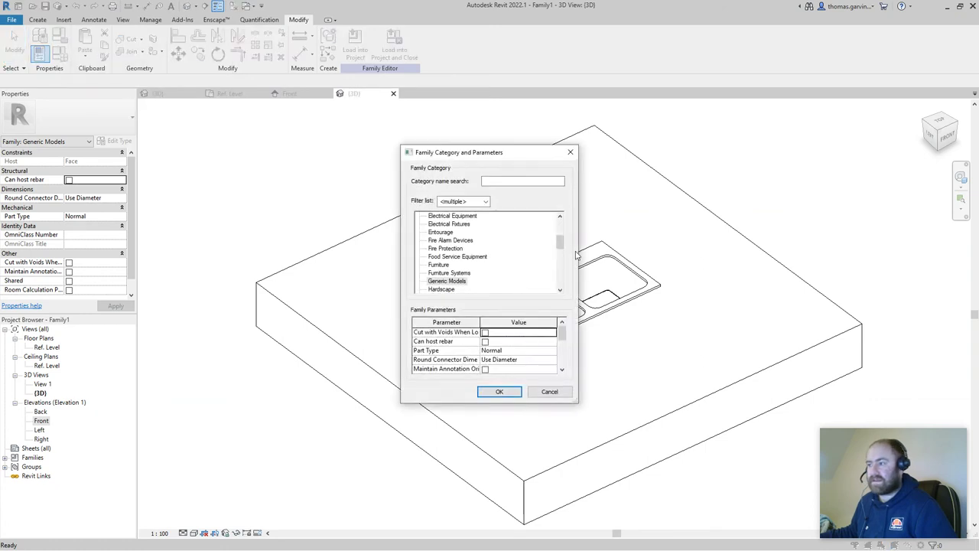
drag(561, 244, 562, 261)
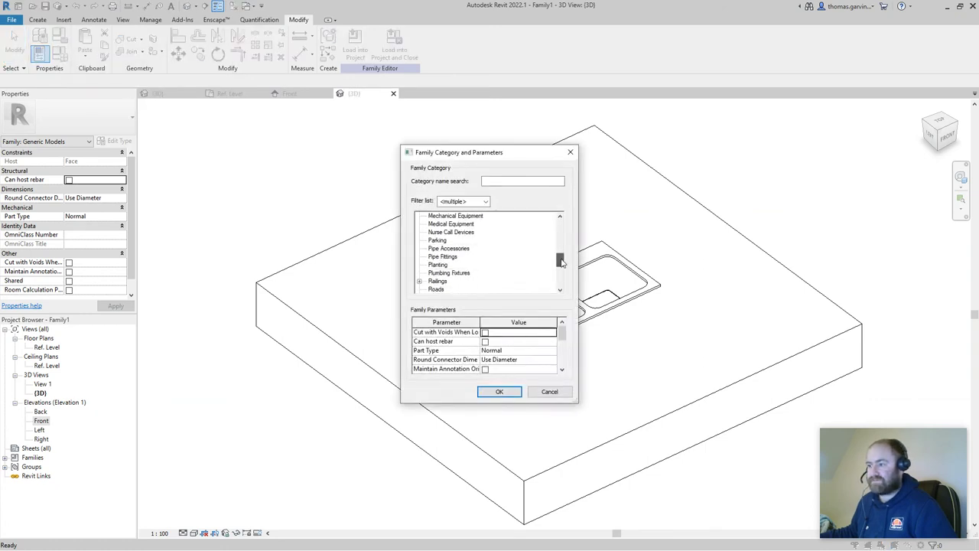
click(440, 273)
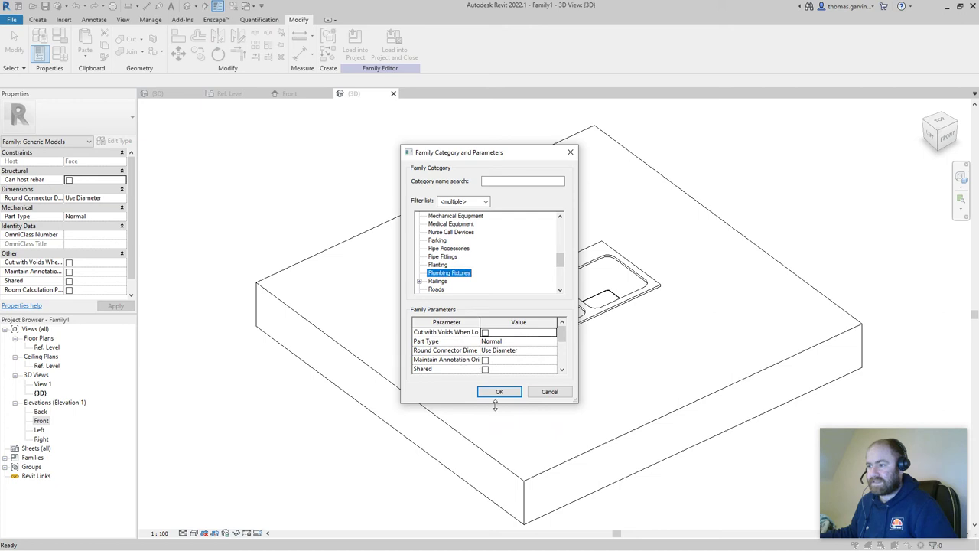
click(498, 391)
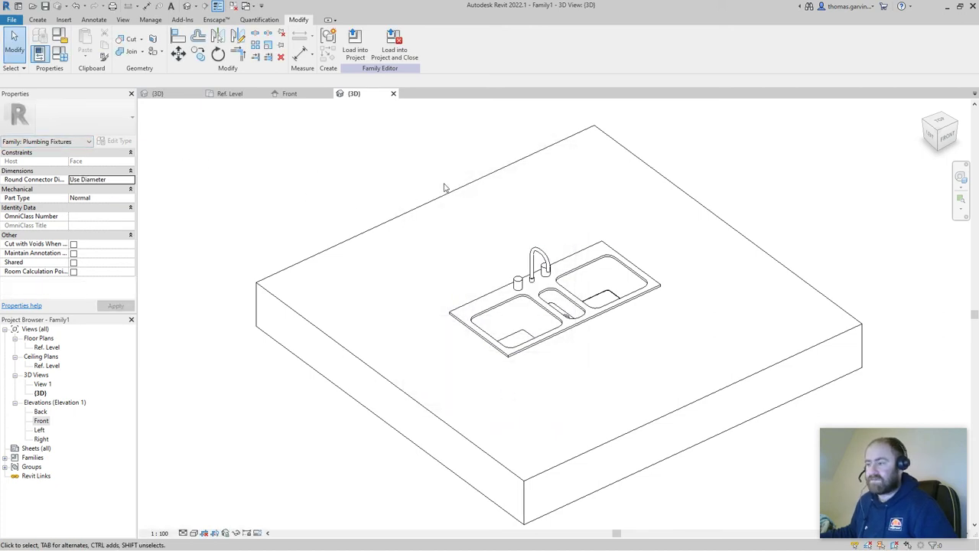
Load the sink family into the project, closing the family, and place an instance on the worktop's top face beyond the existing sink.
click(45, 6)
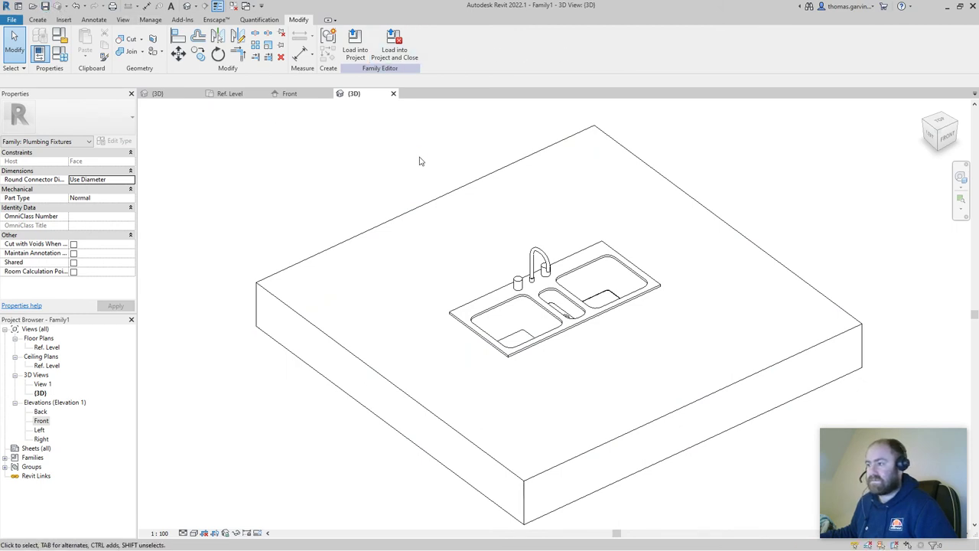
click(404, 51)
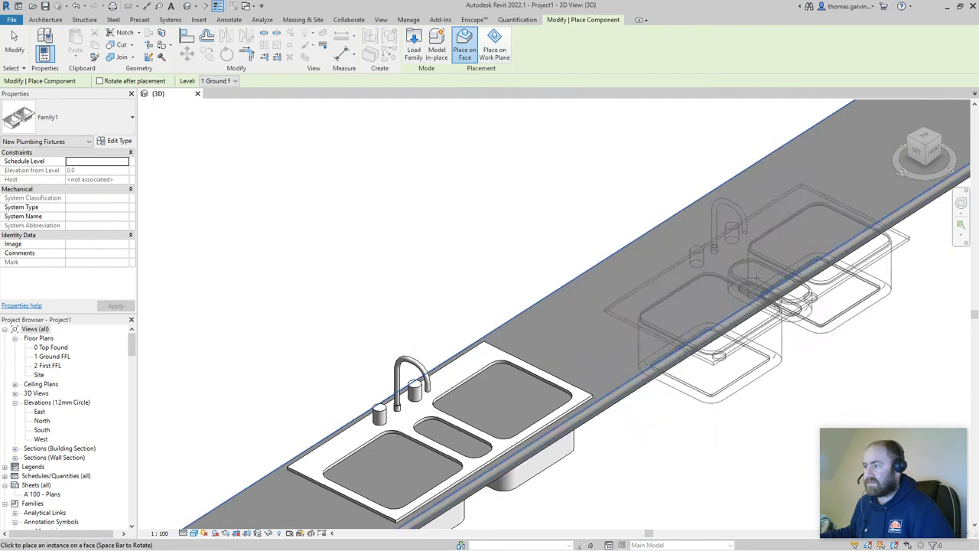
scroll(730, 281, down, 2)
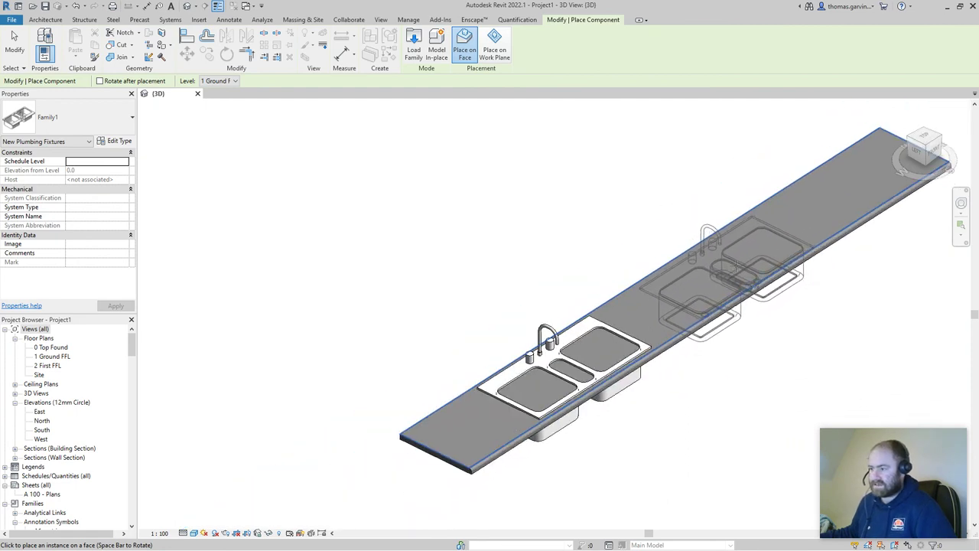
click(729, 266)
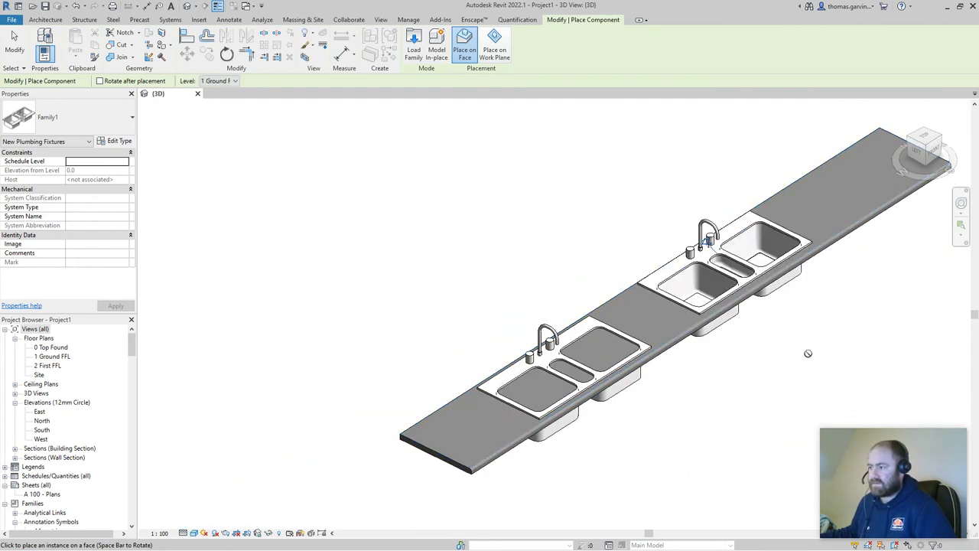
End placement, compare the new sink's bowls with the existing sink's, and select the new sink to check its properties.
scroll(787, 367, up, 5)
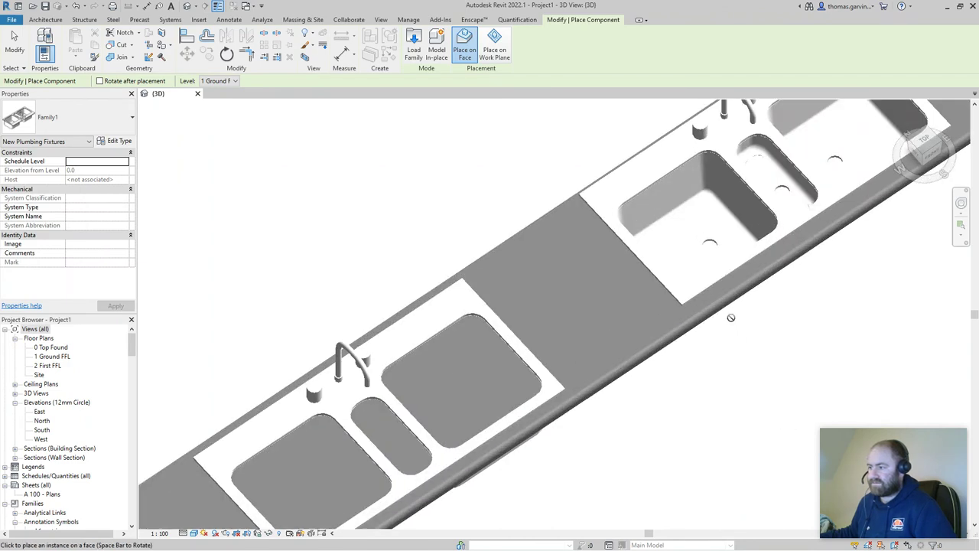
shift+middle_drag(839, 329, 732, 362)
key(Escape)
scroll(875, 358, down, 2)
click(656, 162)
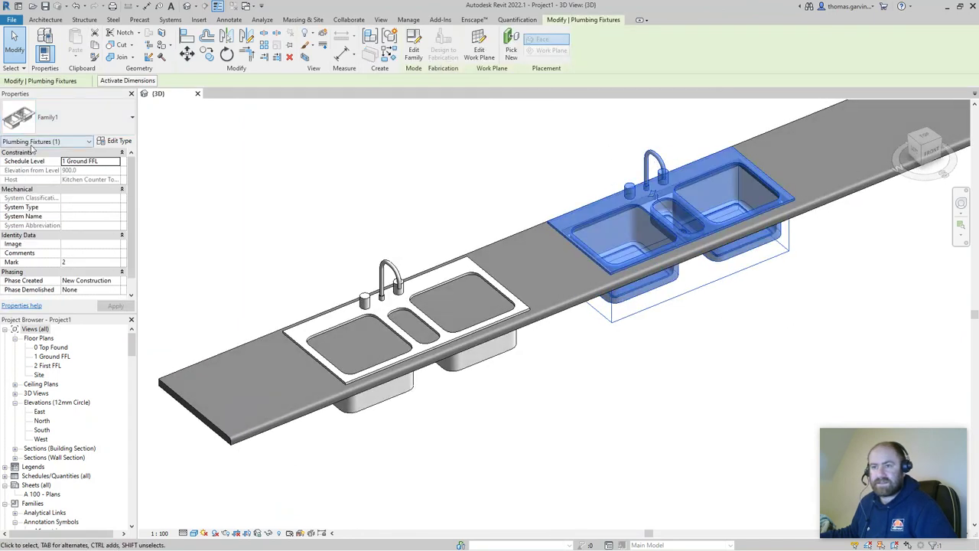